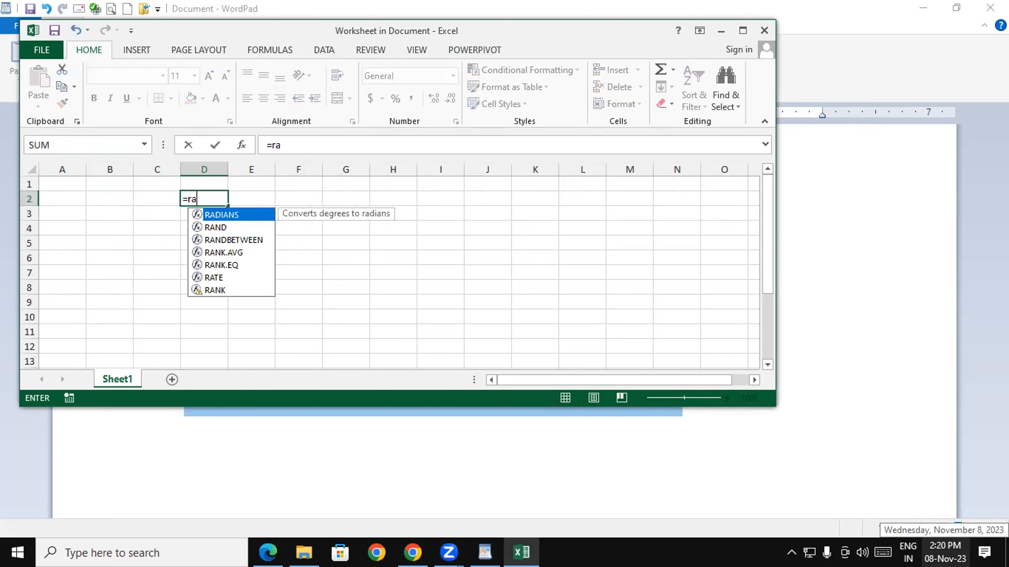
- Enter =RANDBETWEEN(45,95) in D2, fill it across D2:I9, and exit the embedded worksheet
key(Down)
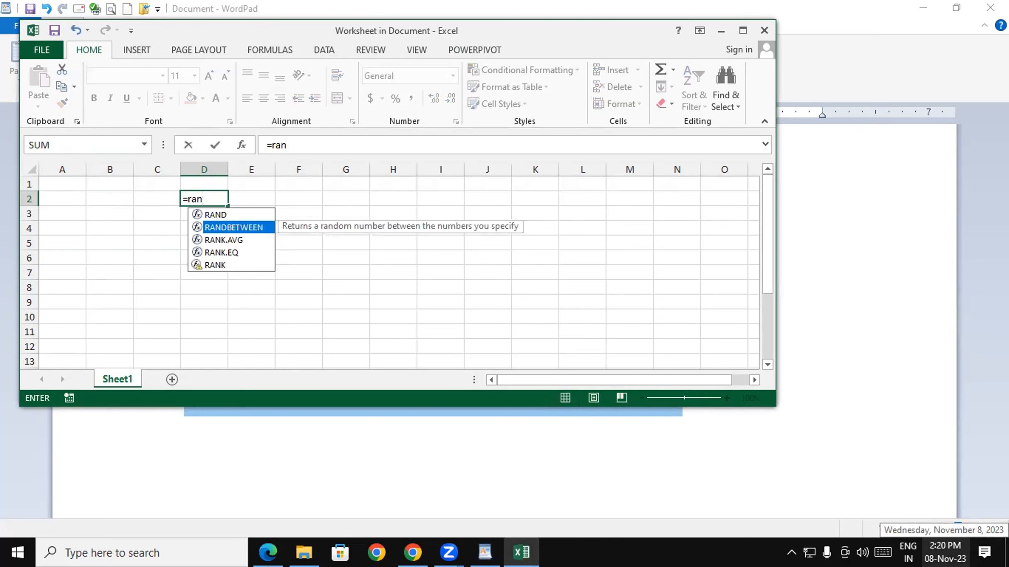
key(Tab)
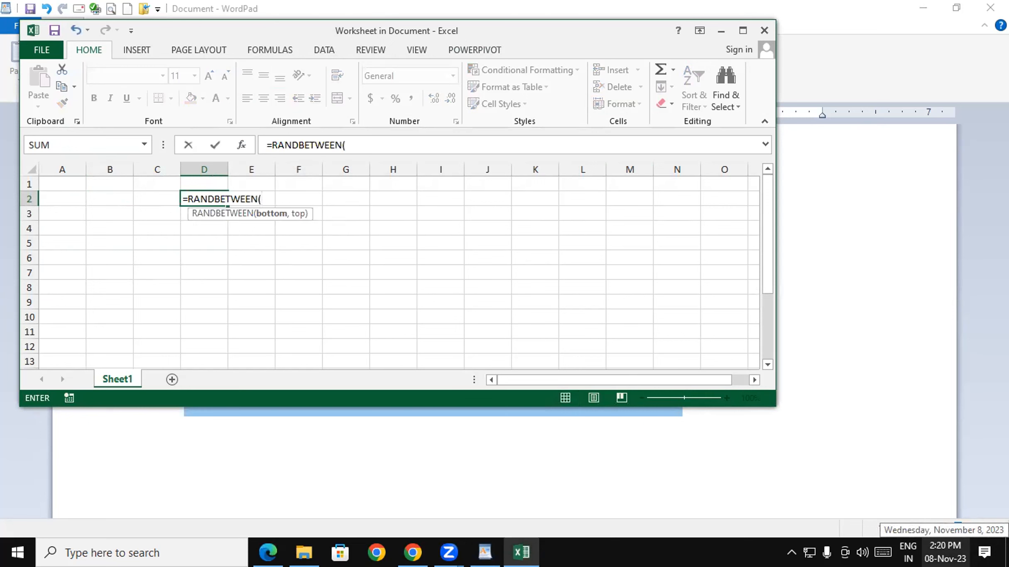
text(45,95))
key(Return)
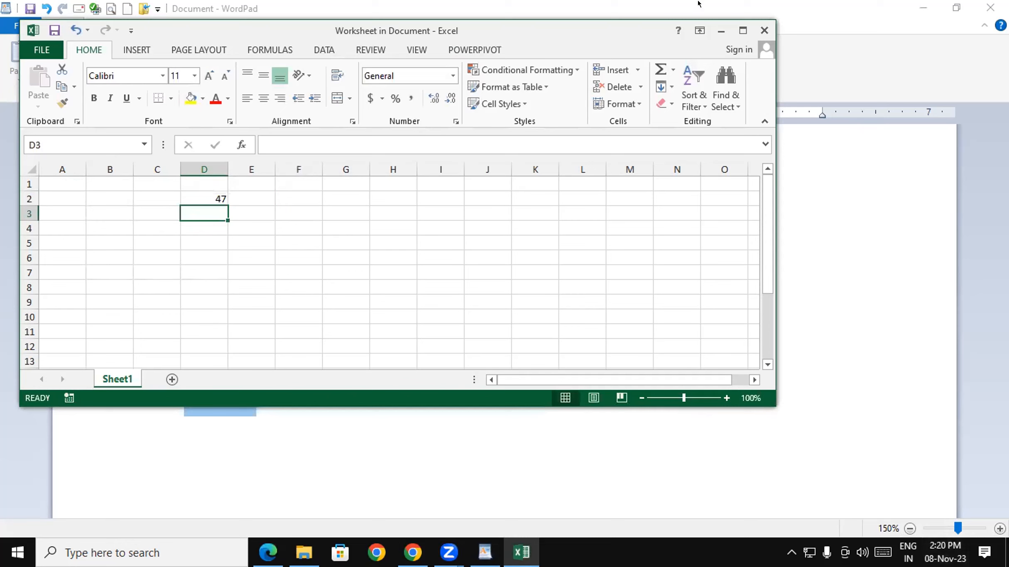
click(219, 197)
drag(219, 196, 442, 290)
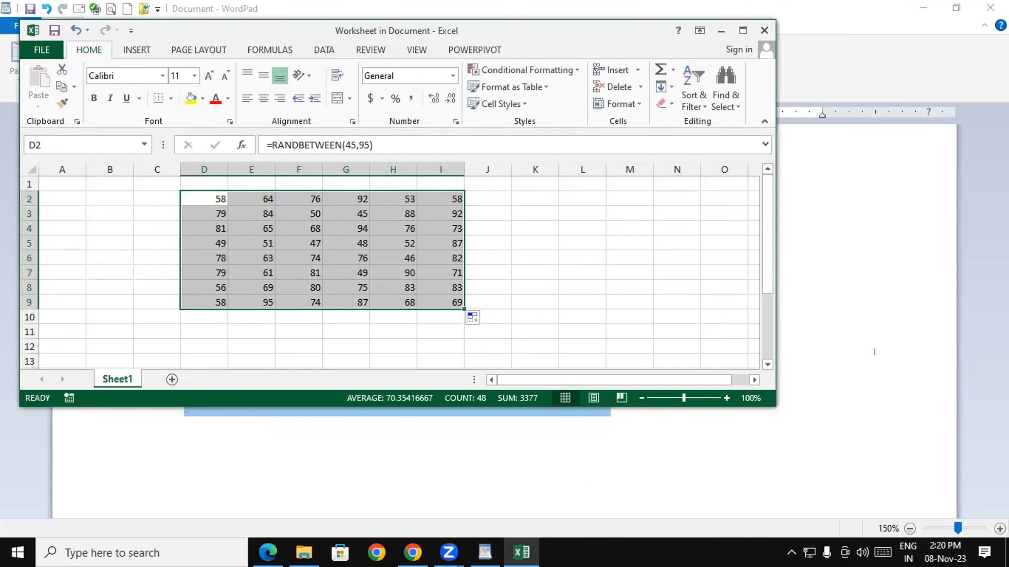
click(586, 479)
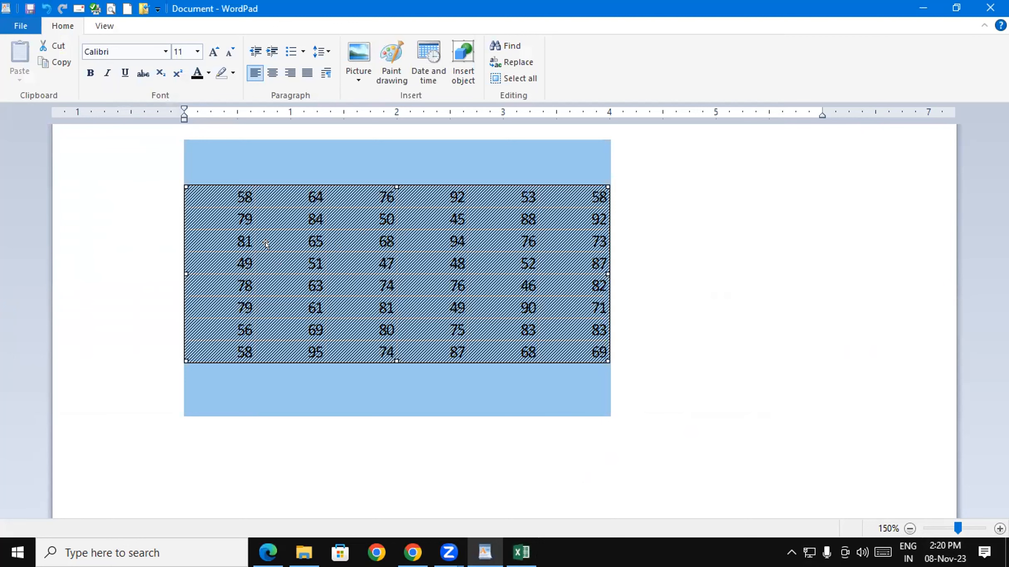
click(778, 258)
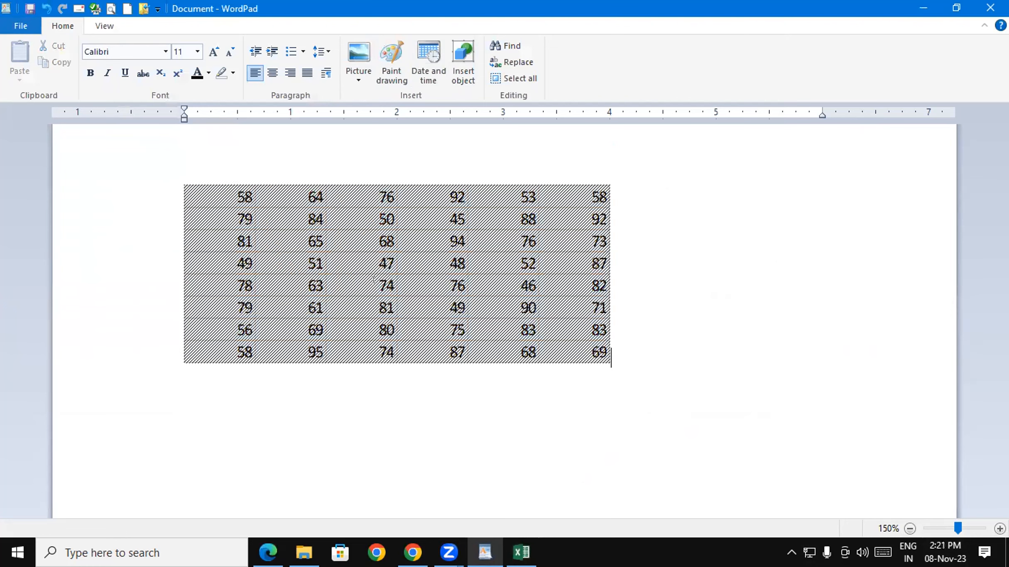
double_click(353, 282)
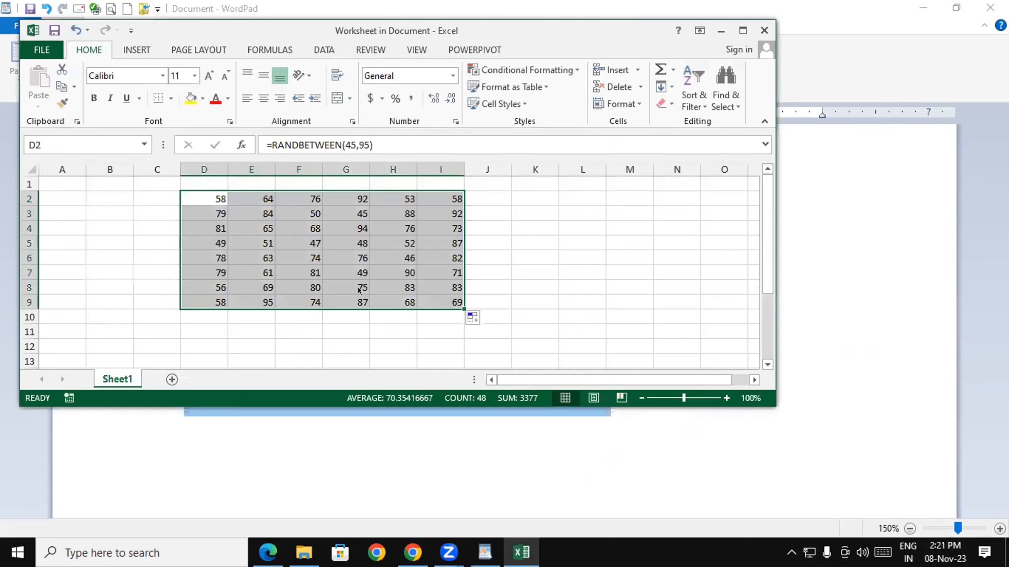
click(871, 271)
click(870, 271)
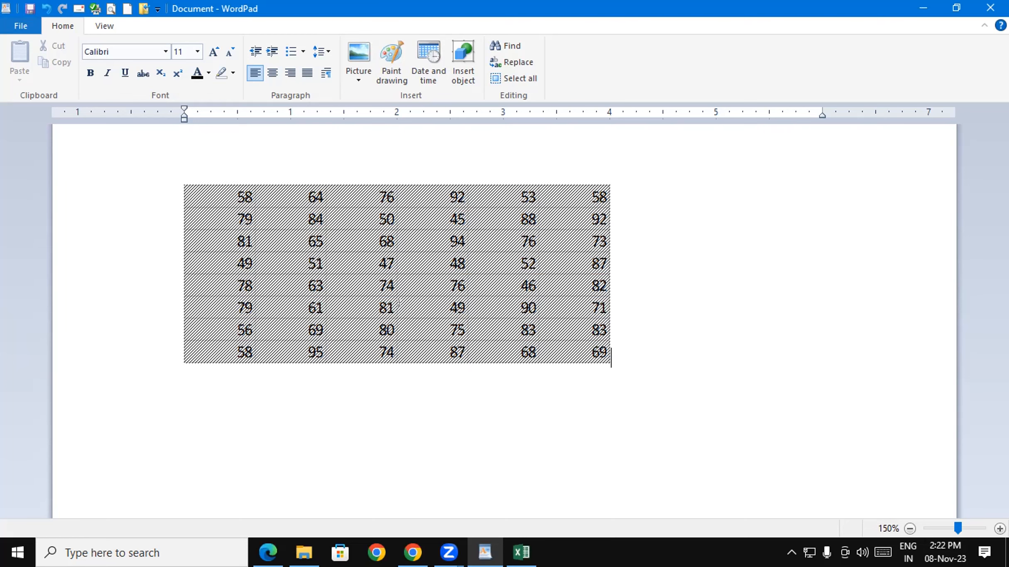
- Delete the embedded number table, then run winword to start Microsoft Word
click(301, 233)
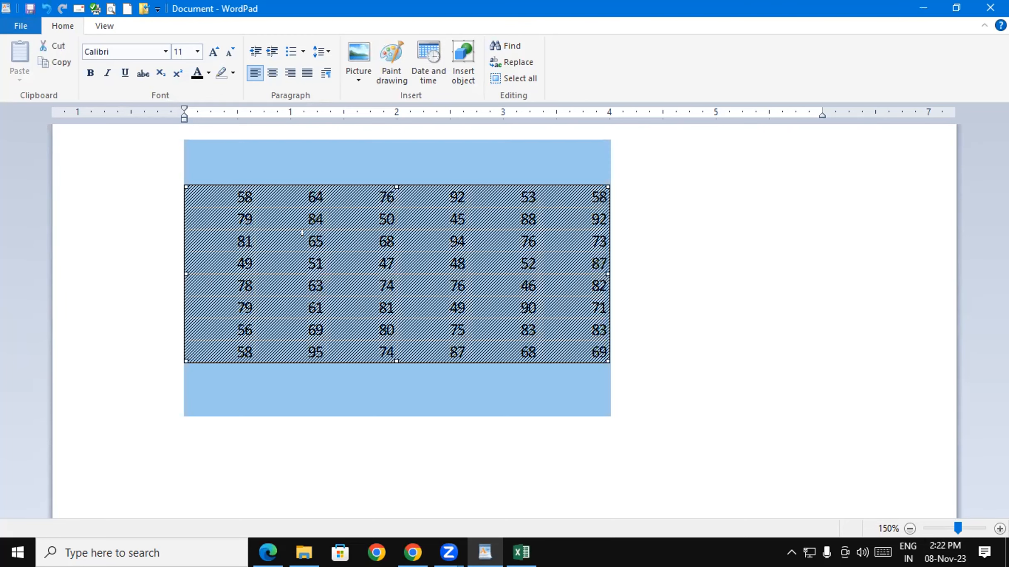
key(Delete)
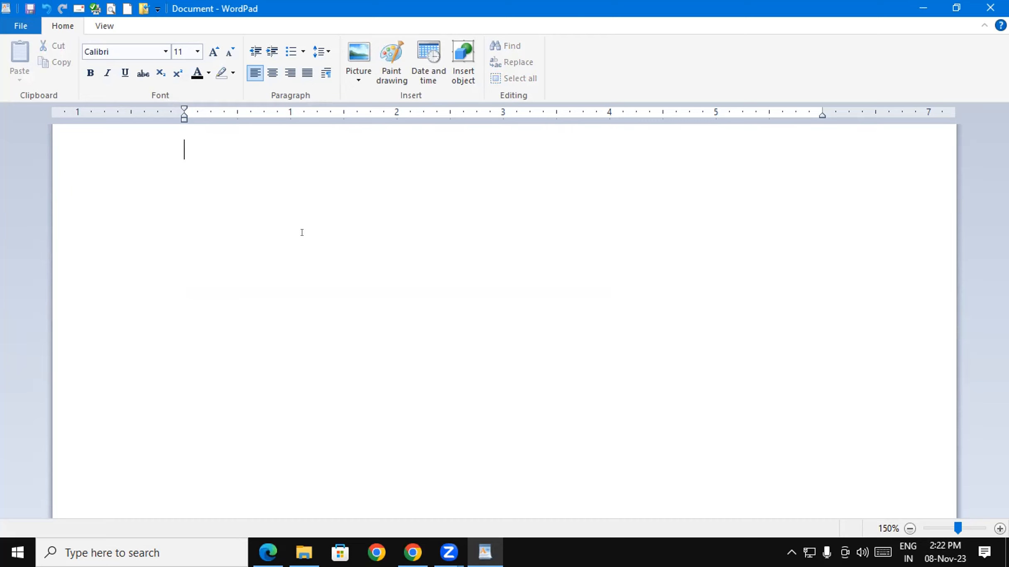
key(super+r)
text(wi)
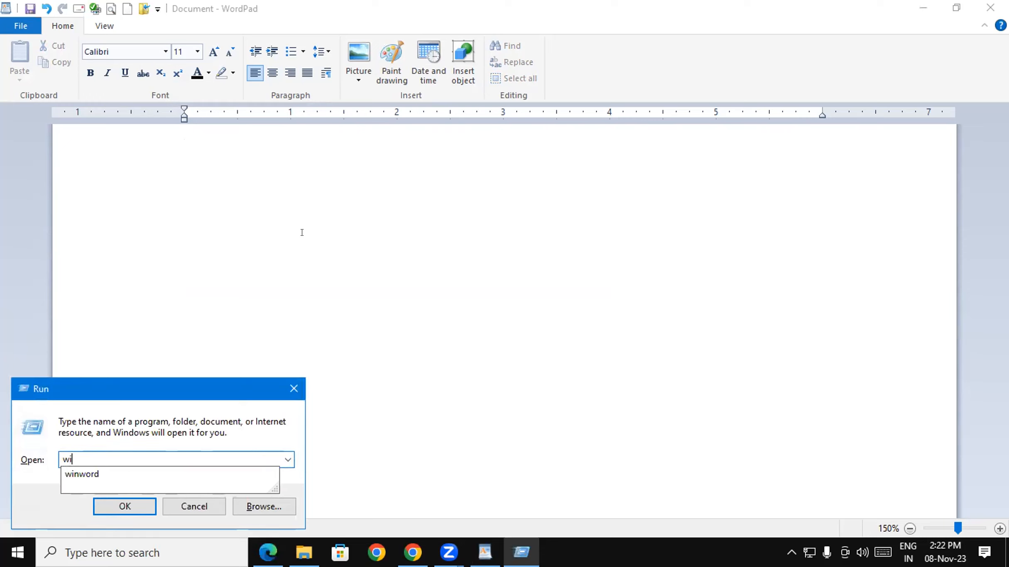
key(Down)
key(Return)
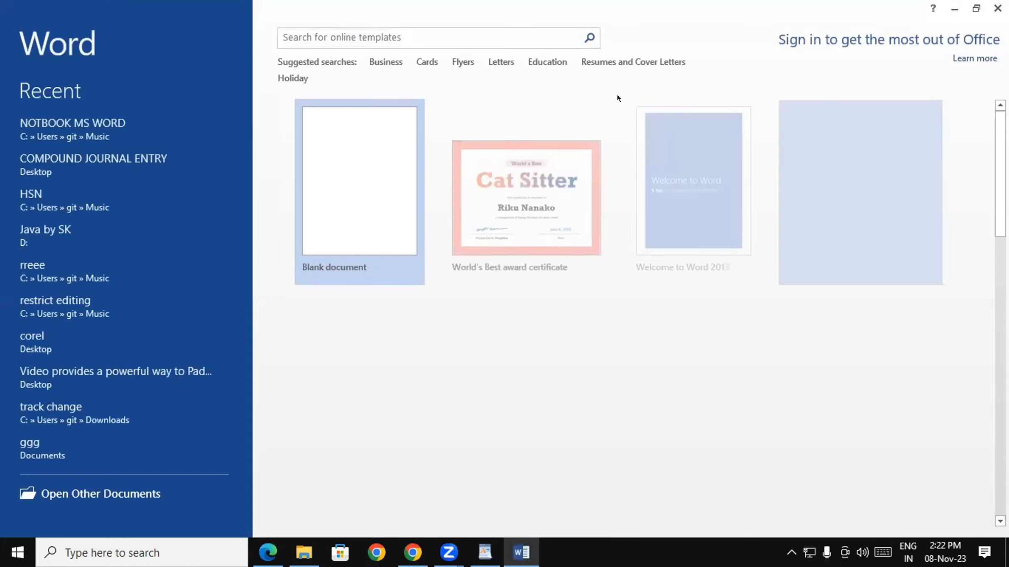
- Create a blank Word document and generate sample paragraphs with =rand()
click(381, 166)
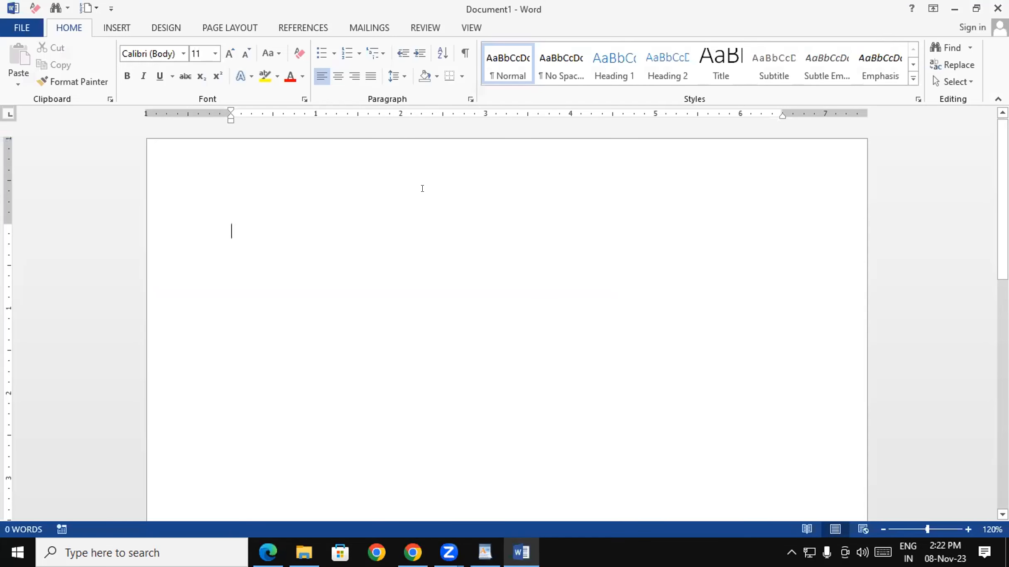
text(=ran)
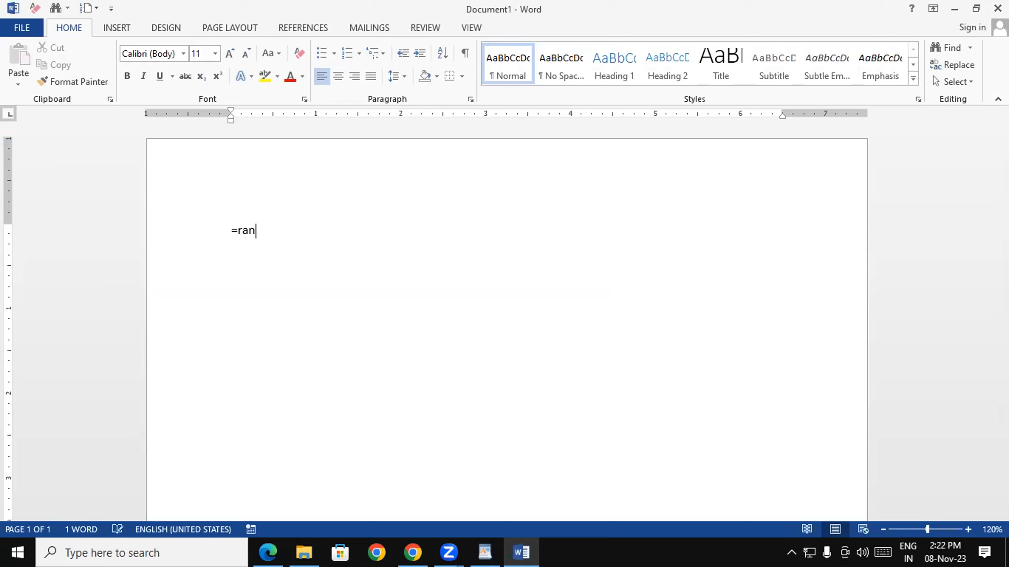
text(d())
key(Return)
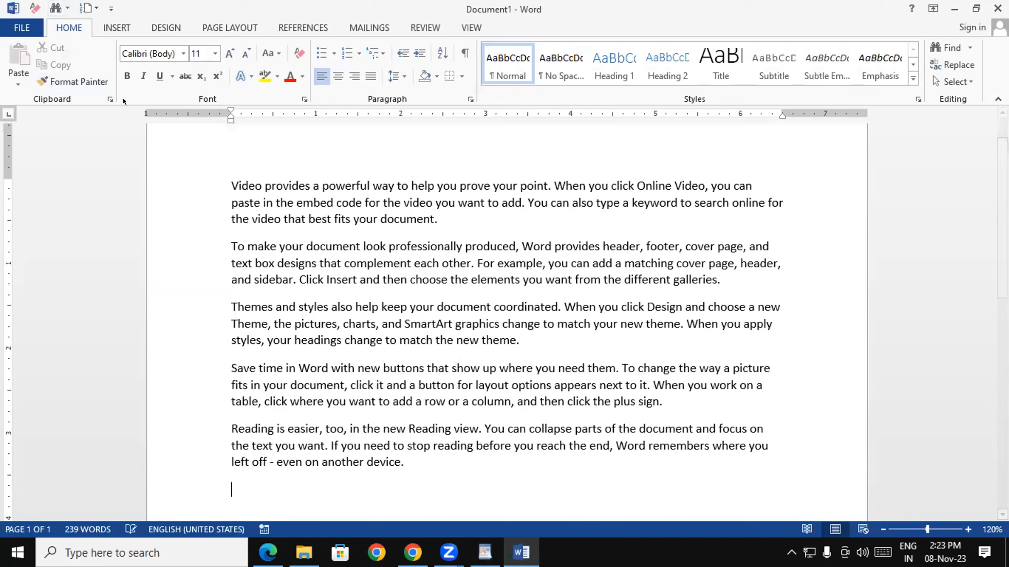
- Copy all five sample paragraphs and minimize Word
drag(232, 185, 446, 459)
key(ctrl+c)
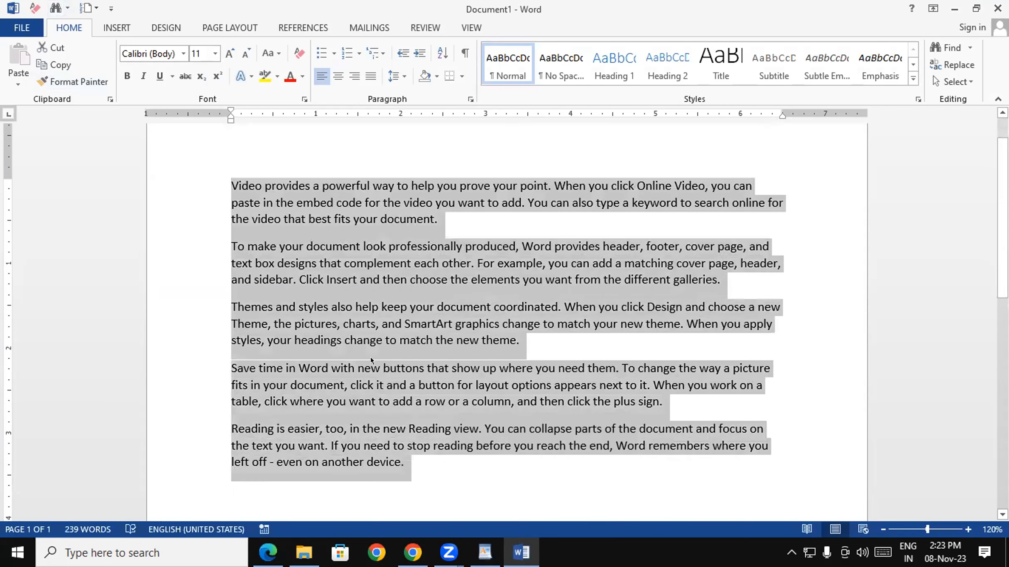
right_click(374, 361)
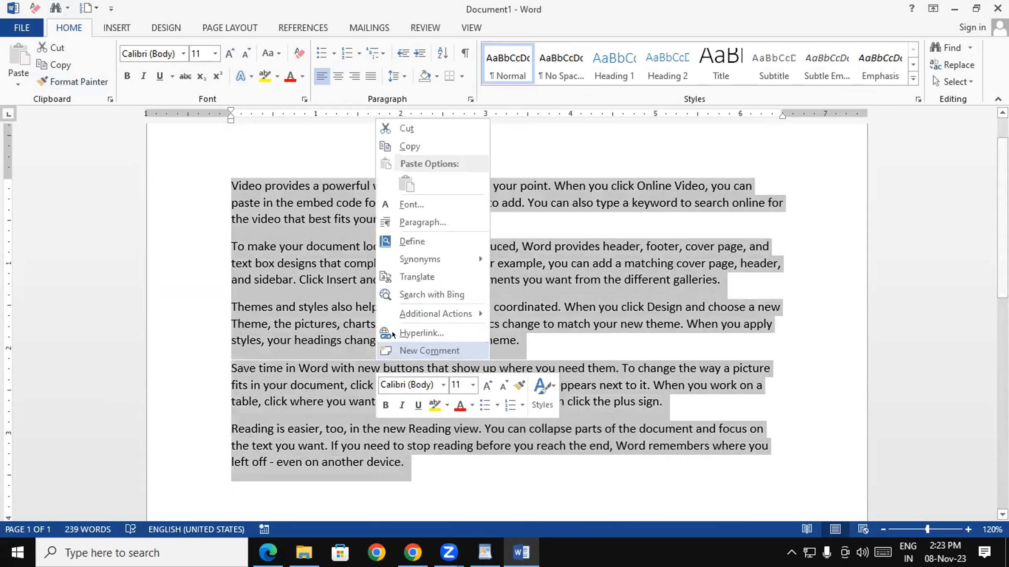
click(406, 145)
click(955, 9)
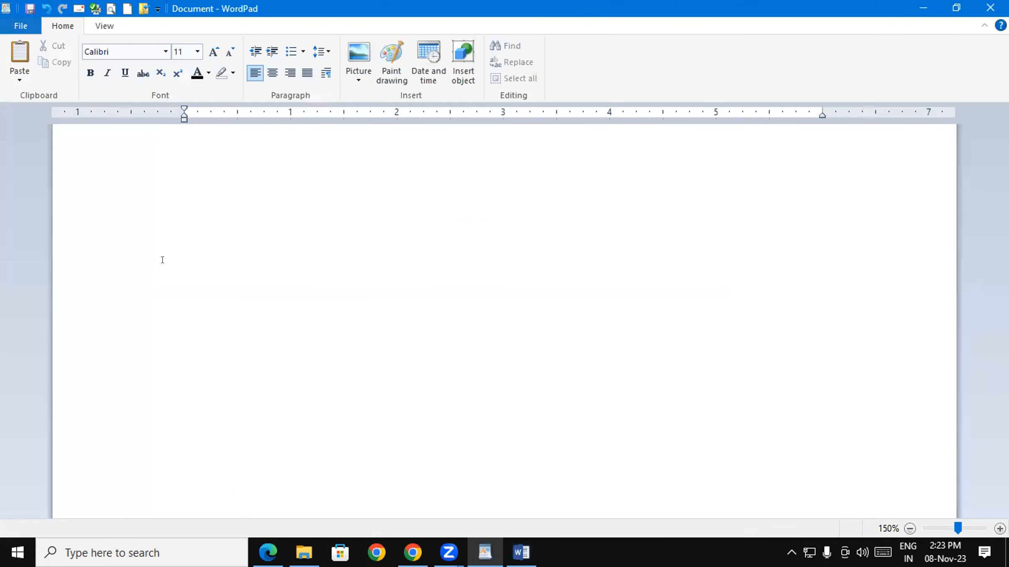
- Paste the five sample paragraphs from Word into the WordPad page
key(ctrl+v)
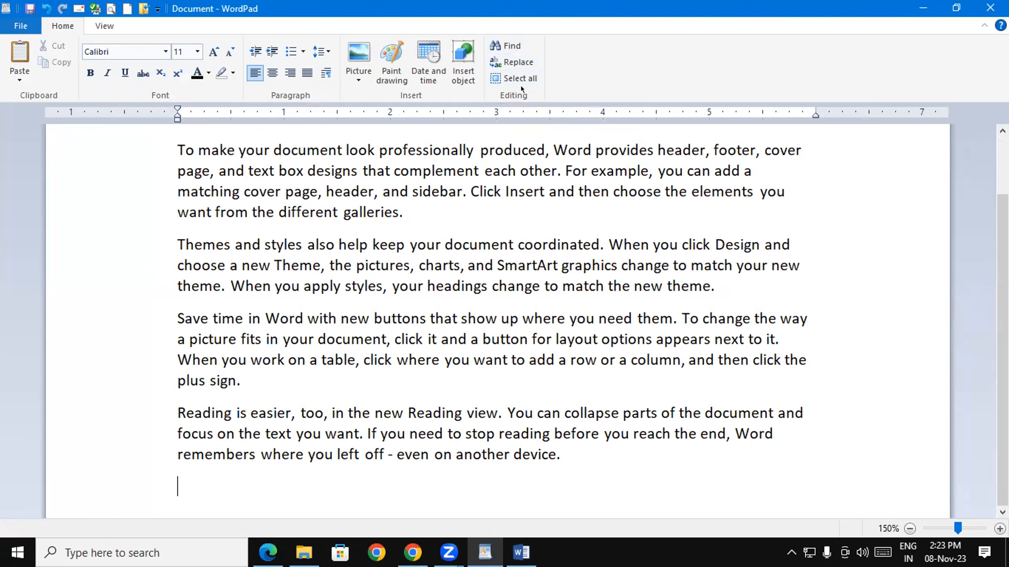
click(426, 244)
scroll(427, 245, up, 1)
scroll(637, 162, up, 2)
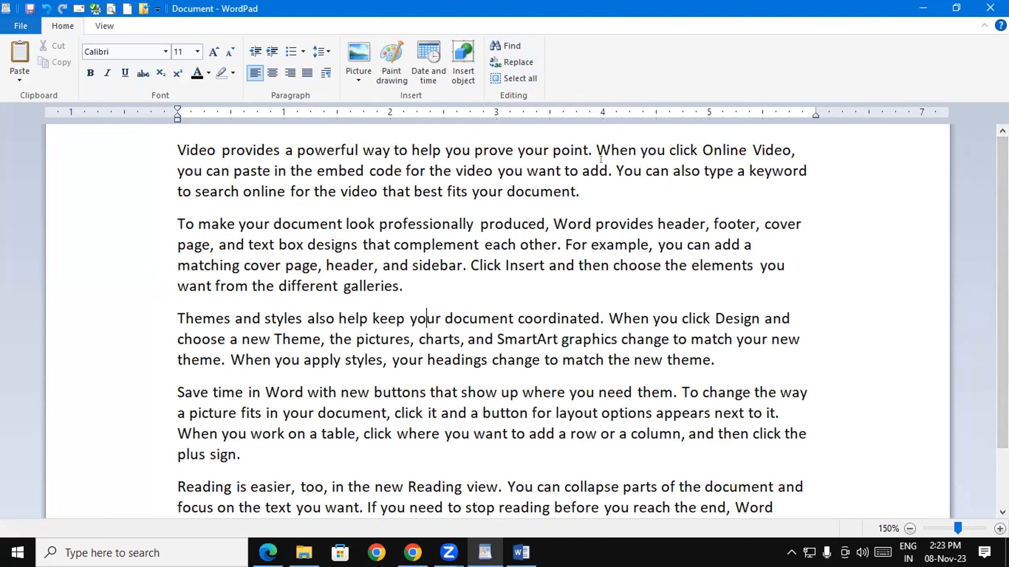
- Insert GIT in capitals before 'can', 'footer' and 'and' in the first three paragraphs
click(646, 166)
key(Caps_Lock)
text(GIT)
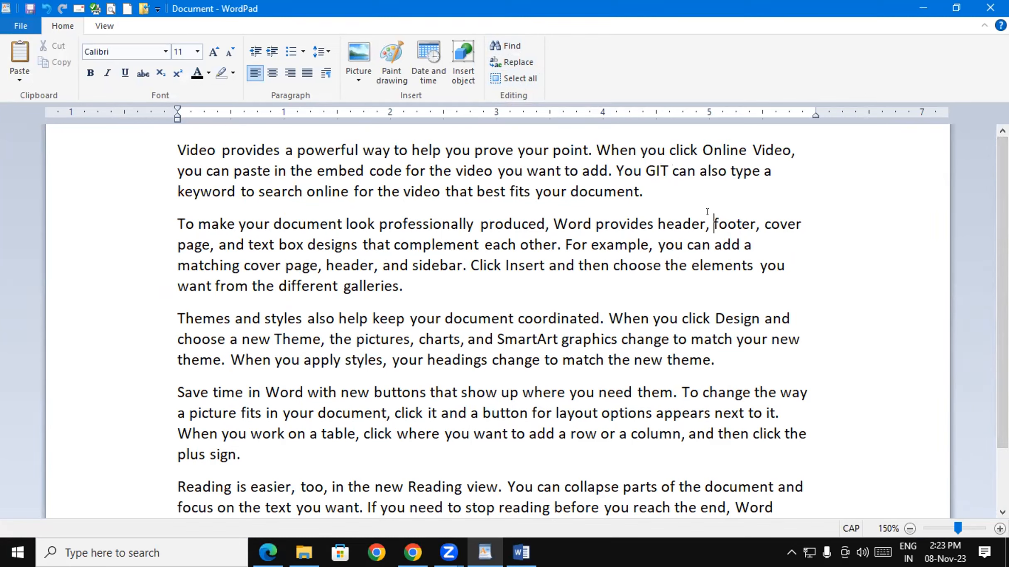
click(712, 225)
text(GIT)
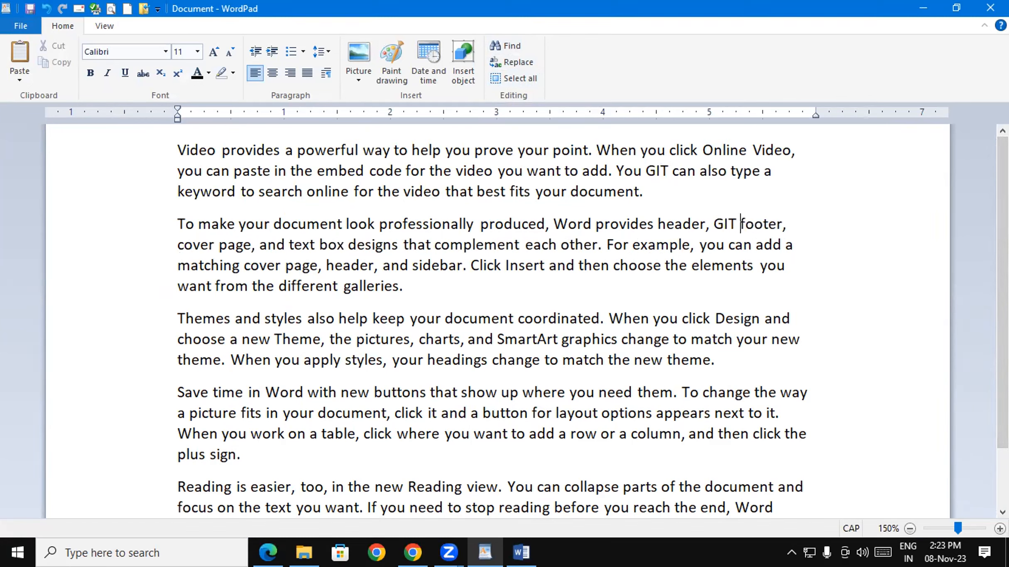
click(765, 319)
text(GIT)
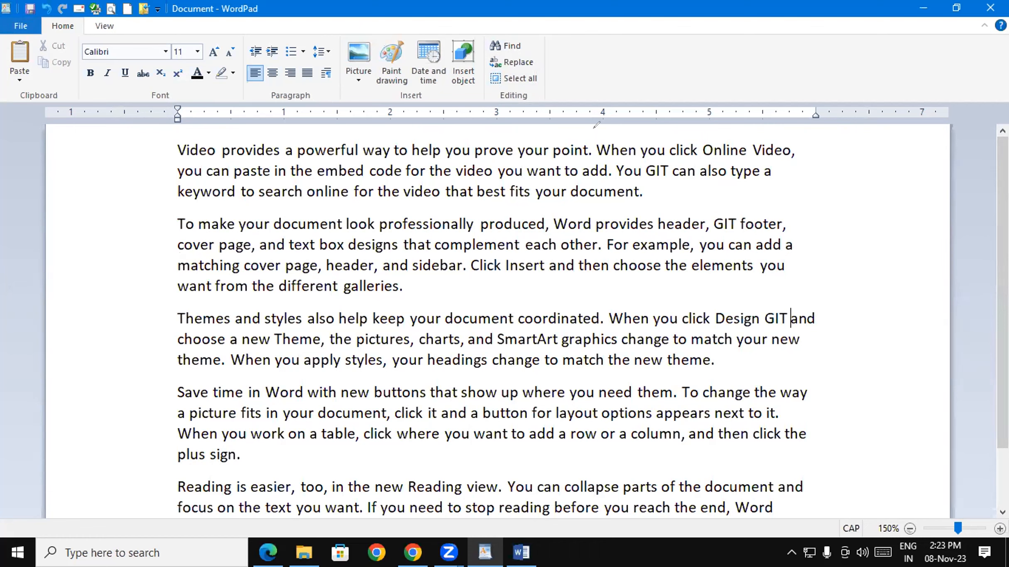
- Hand-write 'Find' and 'Find&Replace' in red over the page with the annotation pen
mouse_move(694, 144)
mouse_down()
mouse_move(703, 163)
mouse_move(737, 136)
mouse_up()
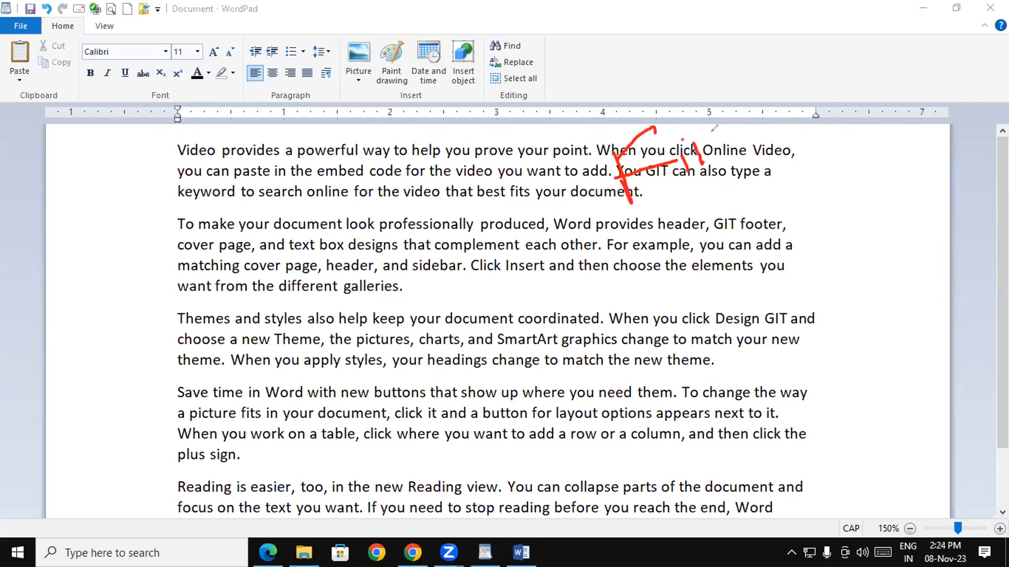
mouse_move(743, 110)
mouse_down()
mouse_move(754, 146)
mouse_move(760, 140)
mouse_up()
mouse_move(591, 267)
mouse_down()
mouse_move(773, 176)
mouse_move(767, 182)
mouse_up()
mouse_move(627, 286)
mouse_down()
mouse_move(628, 331)
mouse_move(659, 268)
mouse_up()
mouse_move(628, 315)
mouse_down()
mouse_move(671, 305)
mouse_move(680, 313)
mouse_move(720, 284)
mouse_up()
mouse_move(734, 247)
mouse_down()
mouse_move(742, 280)
mouse_move(723, 287)
mouse_up()
mouse_move(762, 224)
mouse_down()
mouse_move(780, 261)
mouse_move(813, 219)
mouse_move(843, 234)
mouse_move(857, 208)
mouse_move(869, 257)
mouse_up()
mouse_move(865, 225)
mouse_down()
mouse_move(876, 195)
mouse_move(893, 186)
mouse_move(904, 206)
mouse_up()
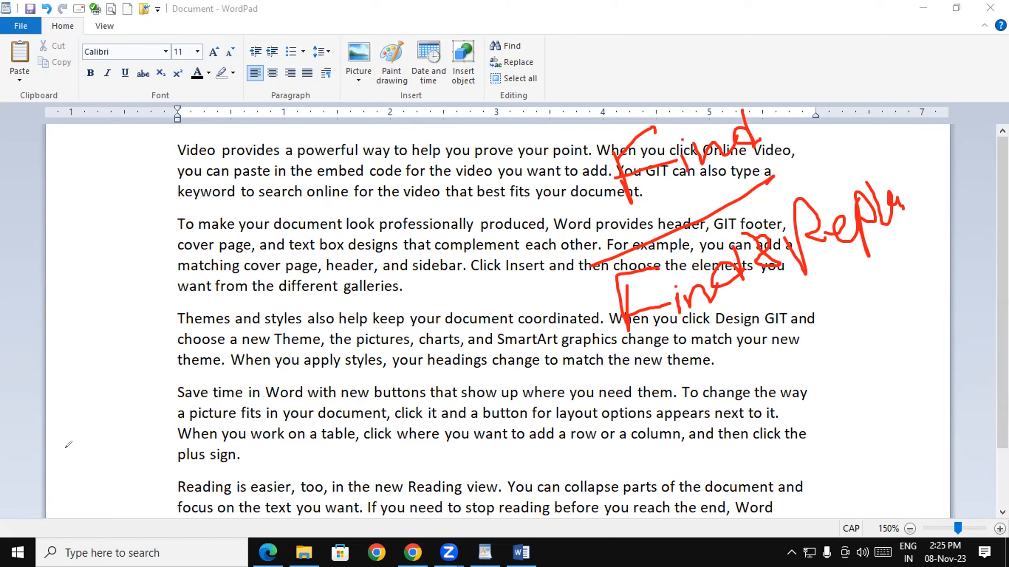
click(52, 403)
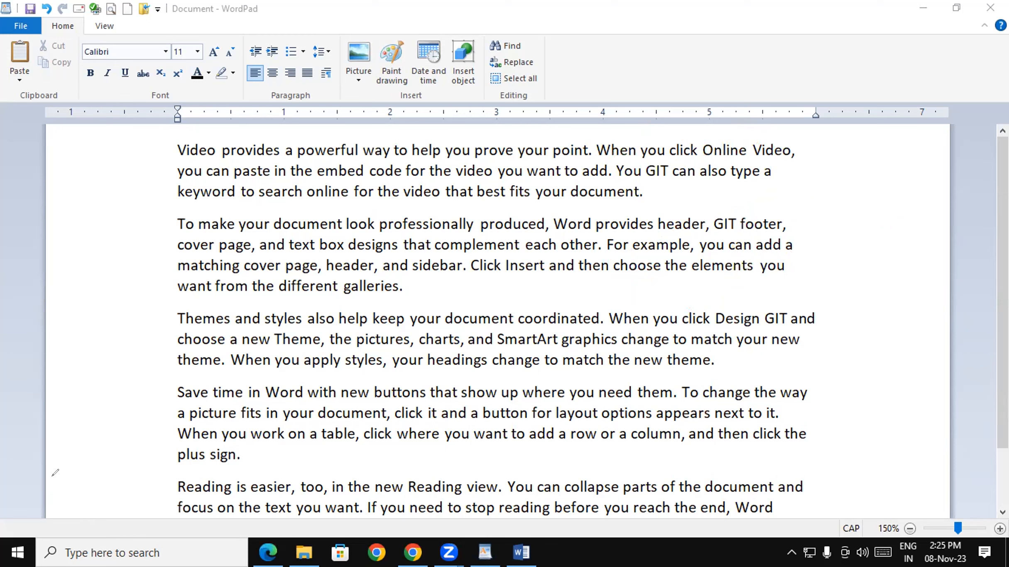
click(791, 318)
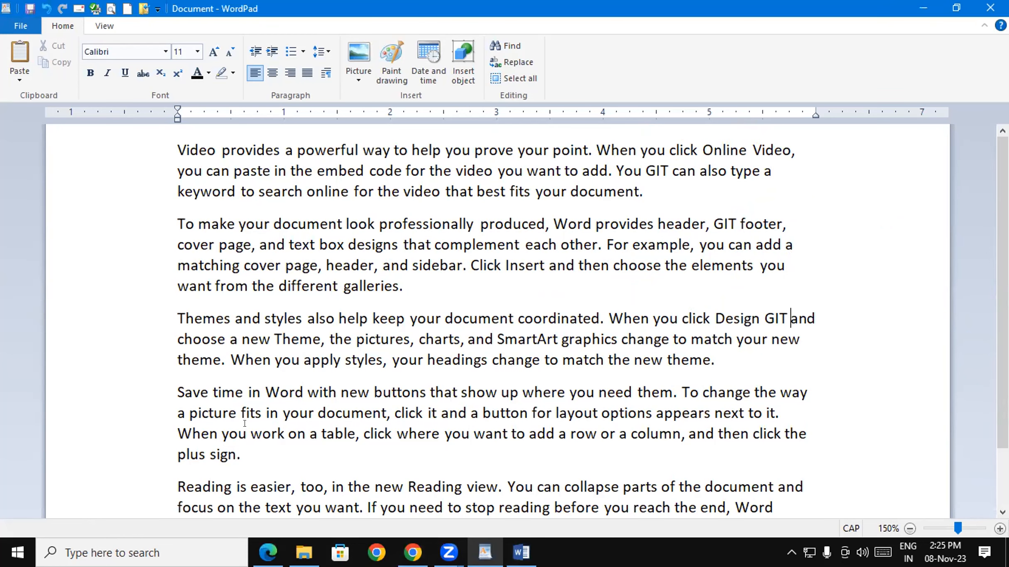
click(242, 454)
- Place the cursor at the document start and search for GIT
click(152, 149)
click(172, 144)
click(501, 41)
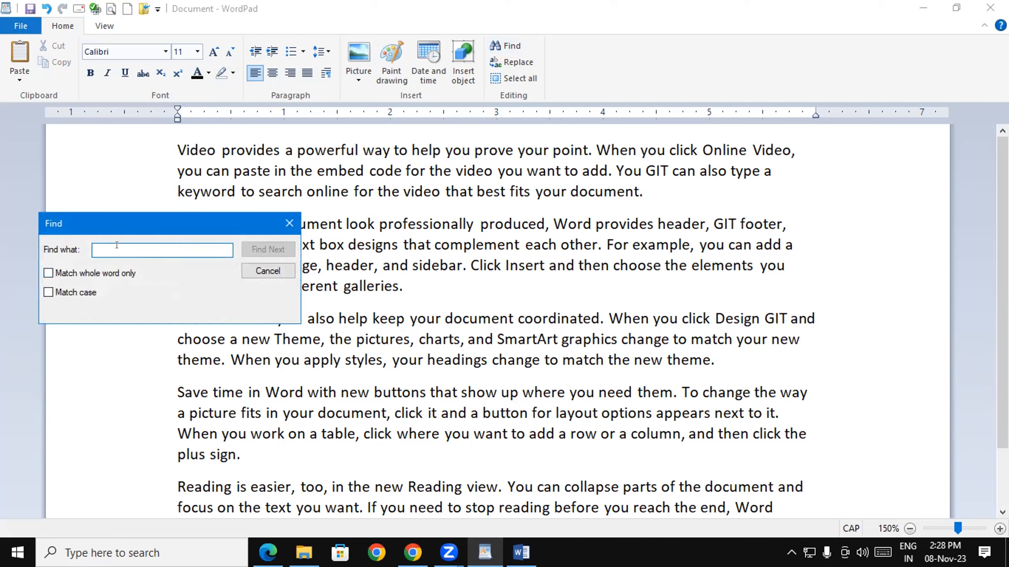
text(GIT)
key(Return)
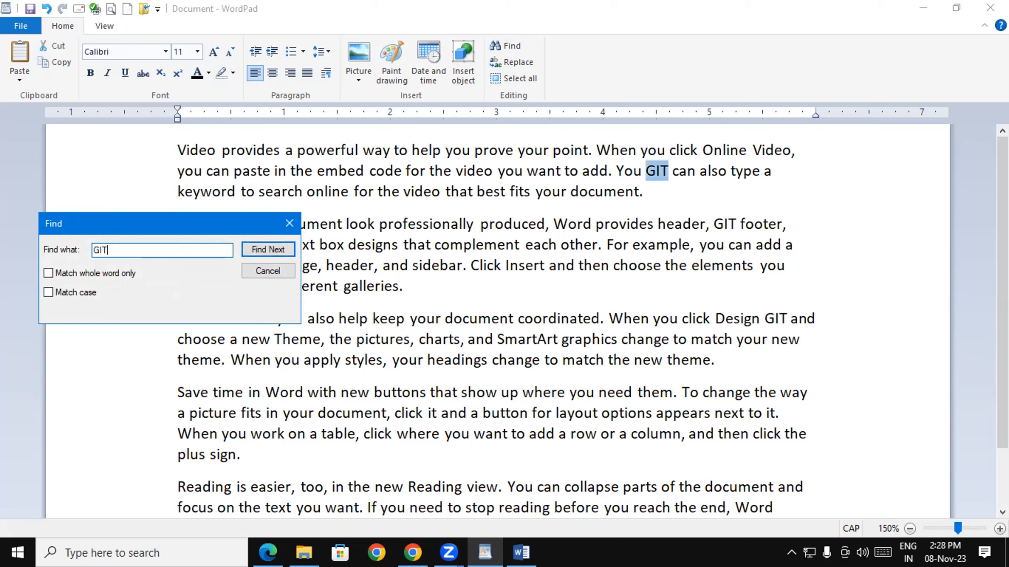
- Step through each GIT with Find Next until searching finishes, then close the Find dialog
click(250, 245)
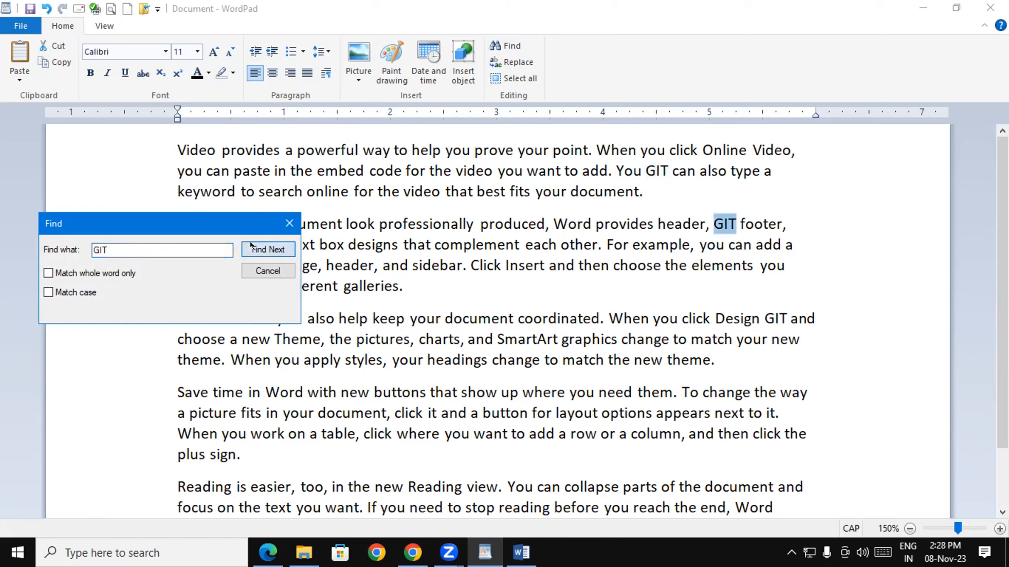
click(250, 245)
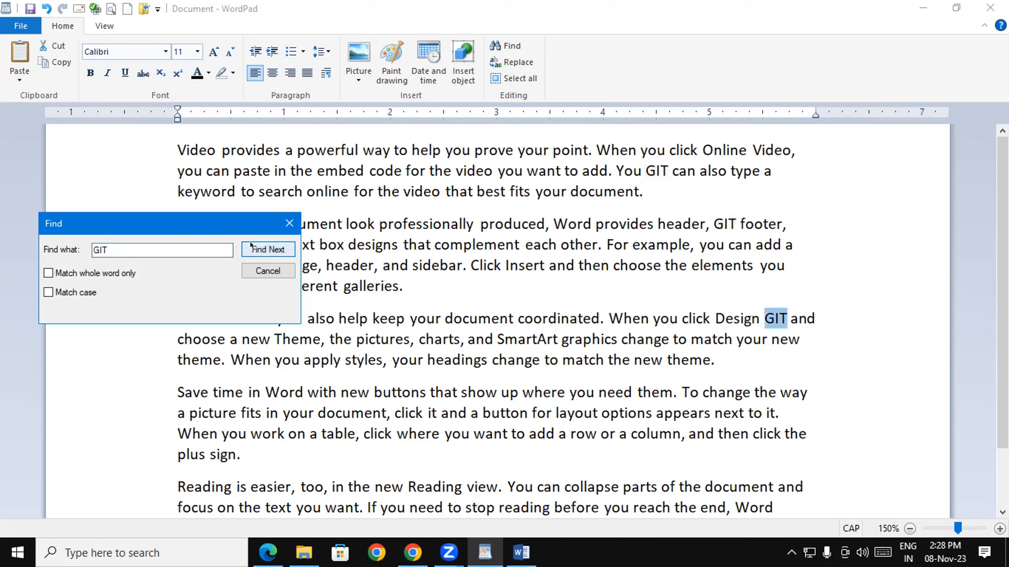
click(250, 245)
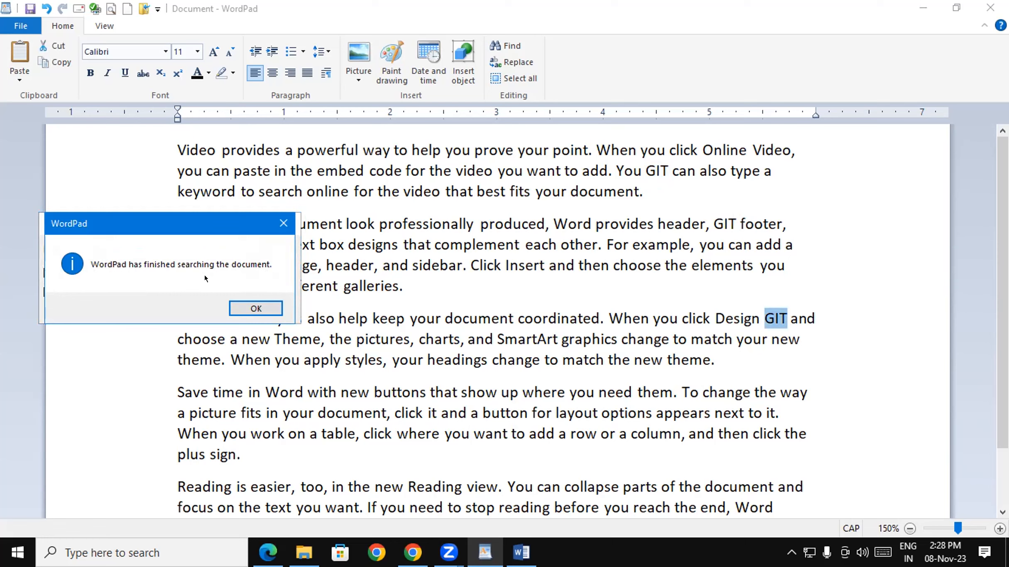
click(283, 223)
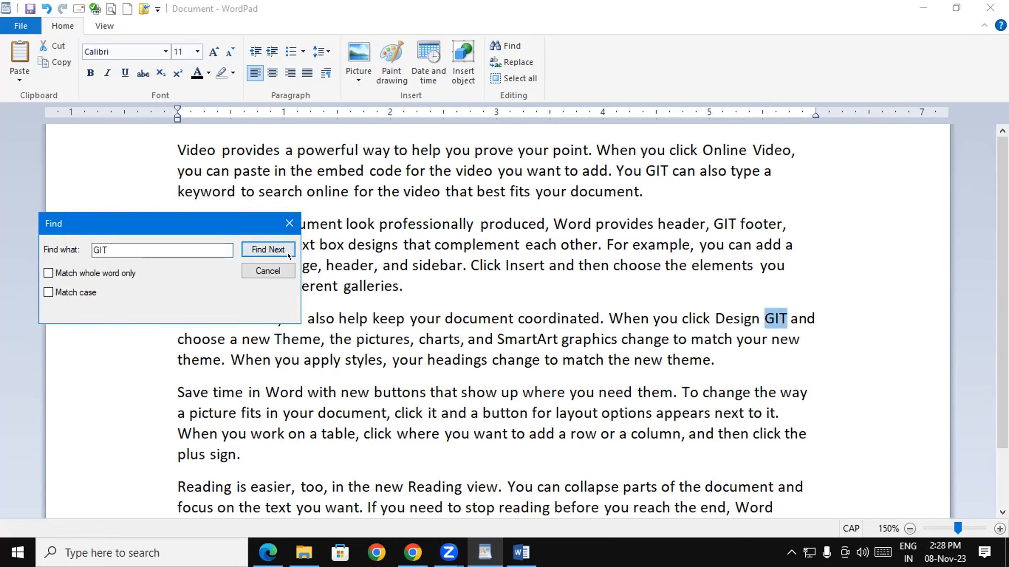
click(284, 222)
click(339, 286)
click(181, 149)
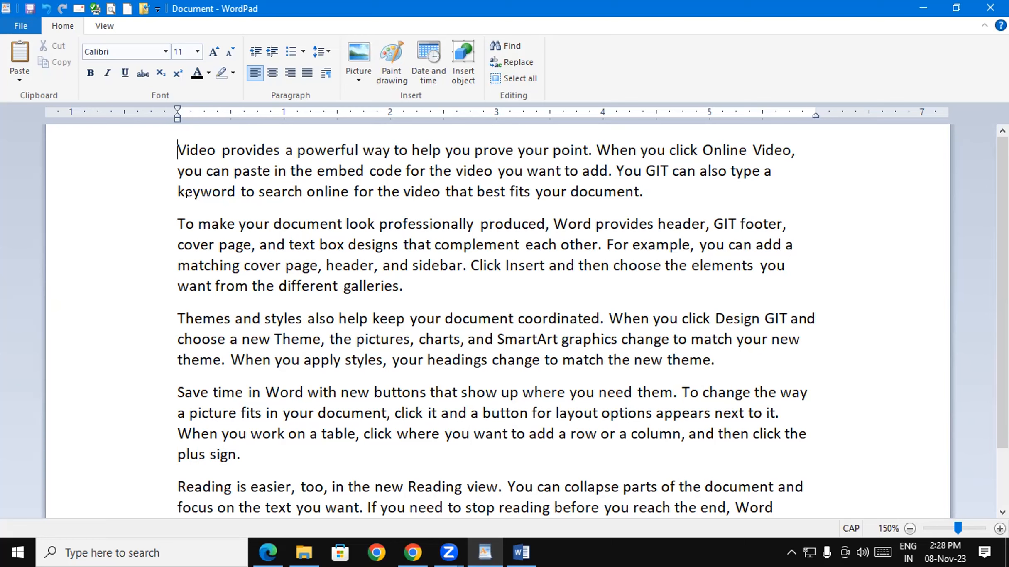
- Replace all three GIT occurrences with the typed name, close the dialog, and select the first replacement
click(511, 62)
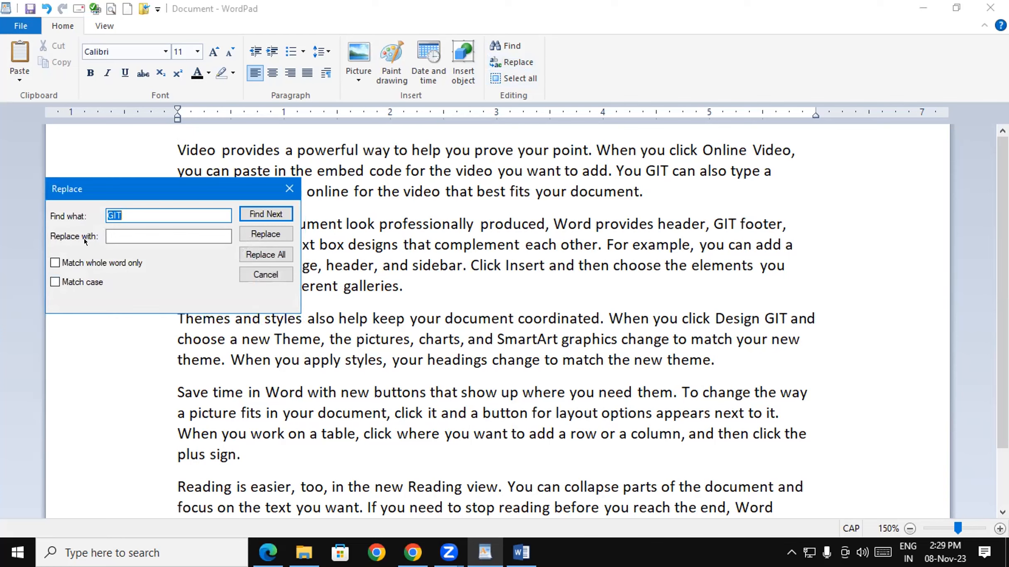
click(118, 220)
key(Tab)
text(GAYATRI)
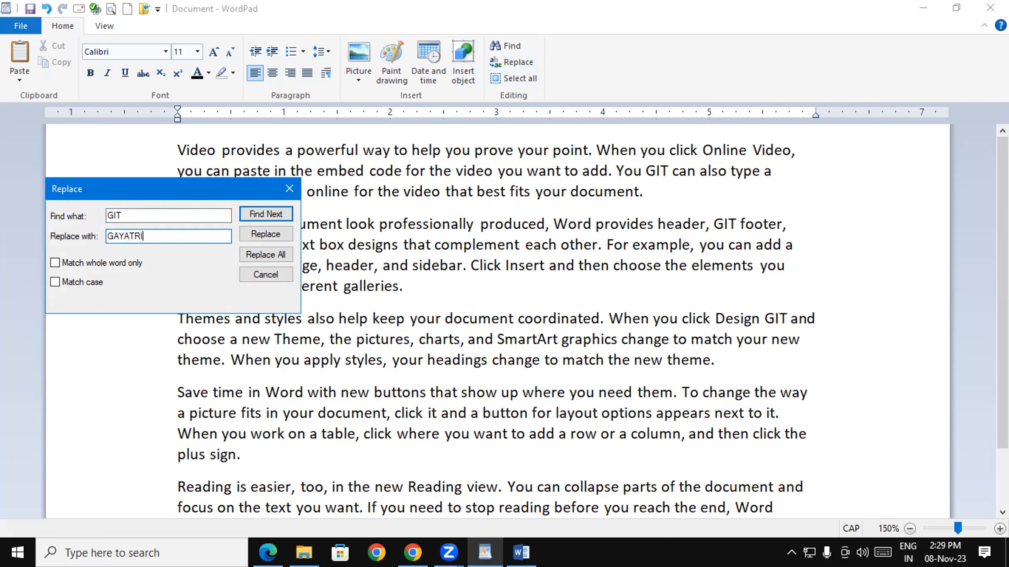
click(260, 259)
click(286, 202)
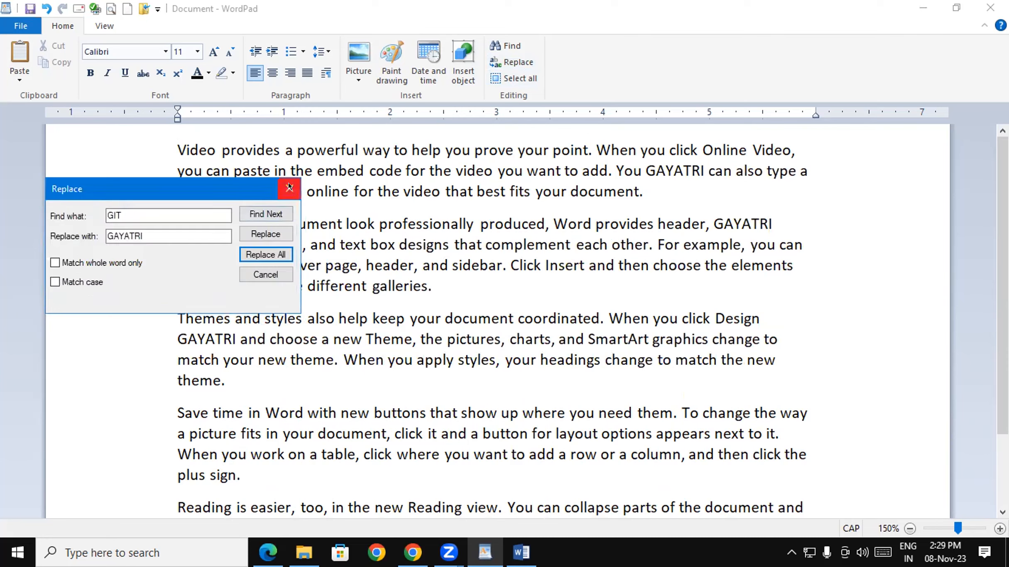
click(289, 188)
drag(646, 174, 703, 171)
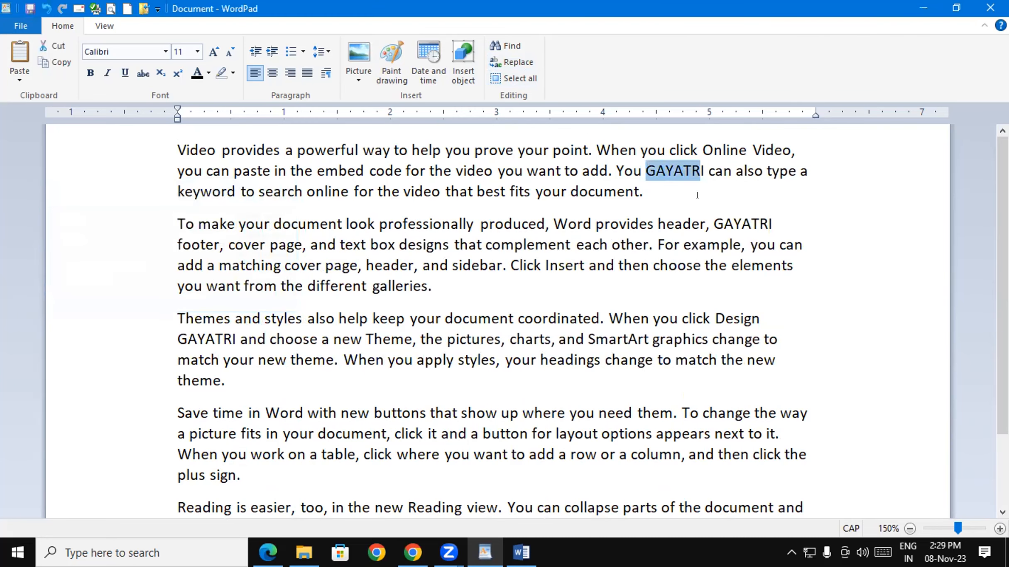
double_click(713, 224)
drag(177, 331, 230, 329)
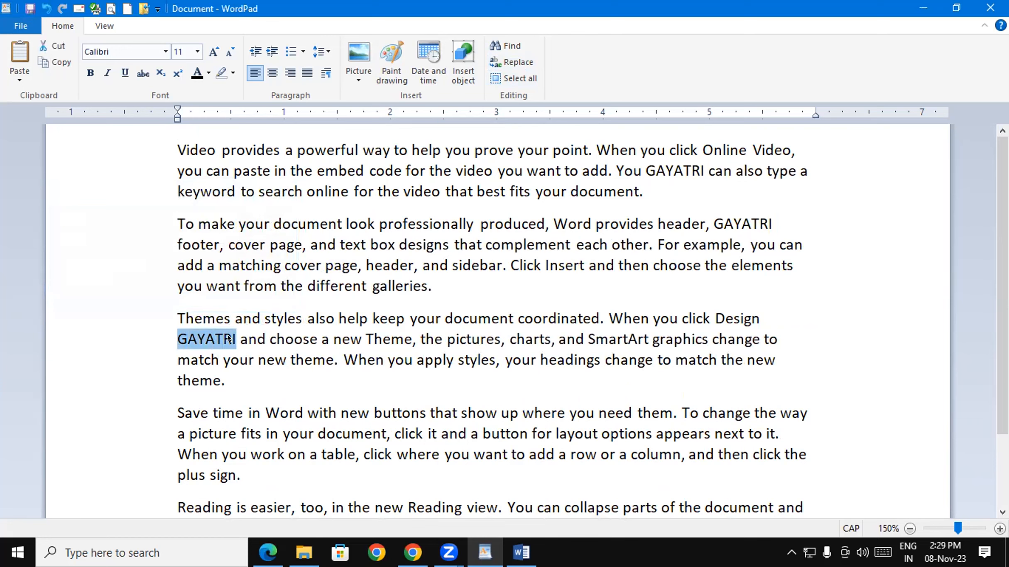
click(267, 359)
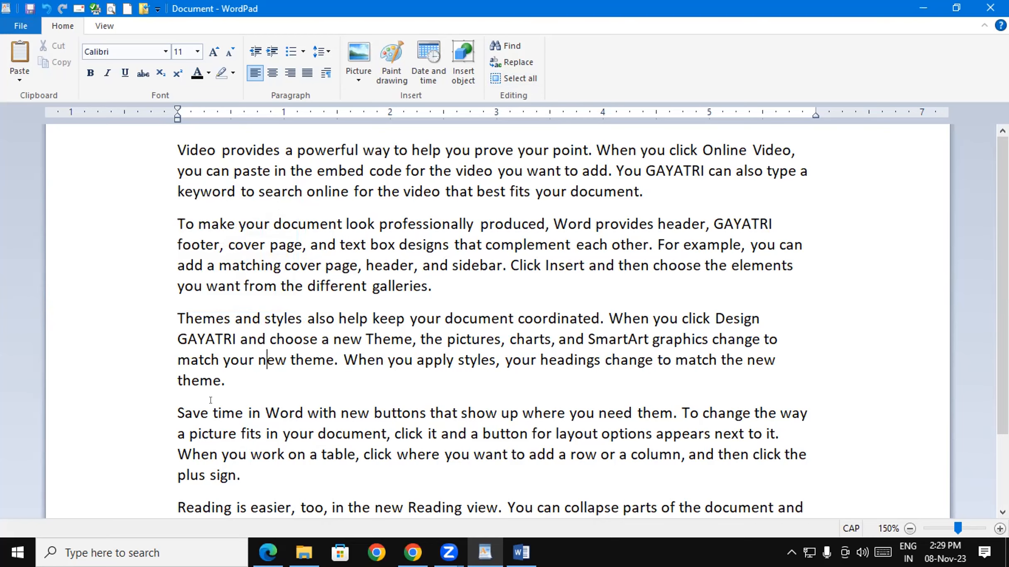
- Try select-all and margin selections, then triple-click to select the 'Video provides' paragraph
key(ctrl+a)
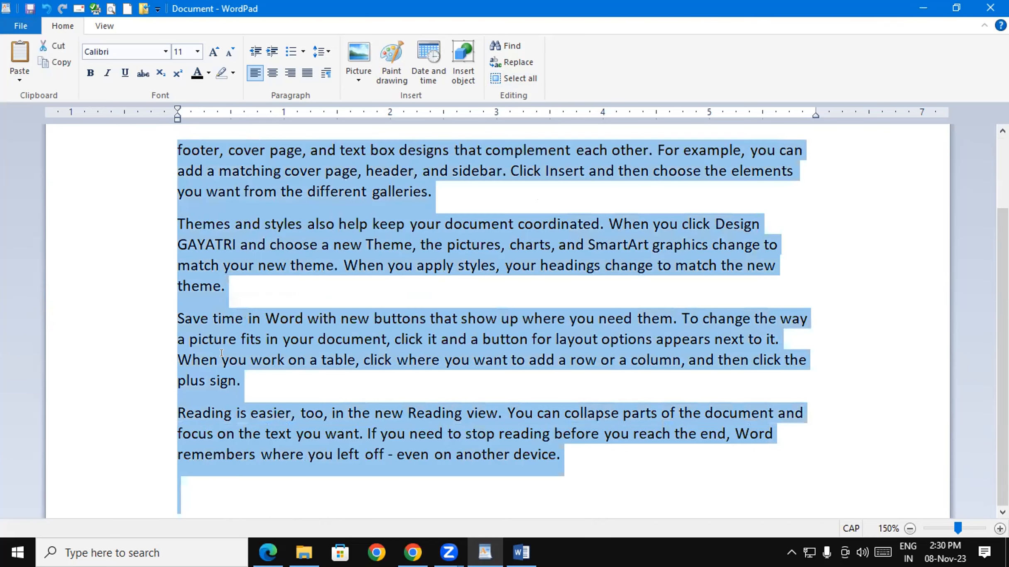
click(123, 326)
drag(155, 135, 559, 484)
click(663, 454)
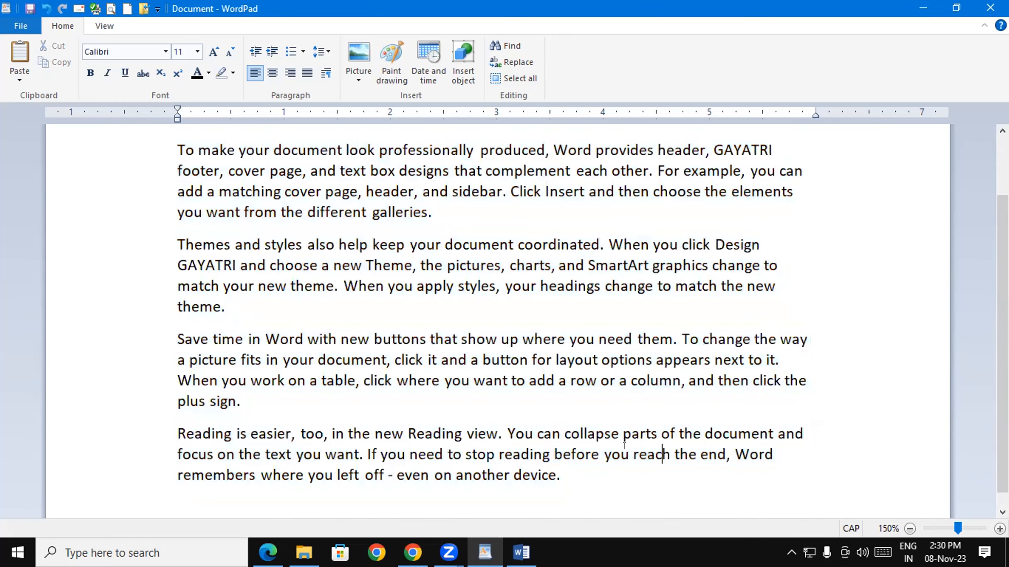
key(ctrl+a)
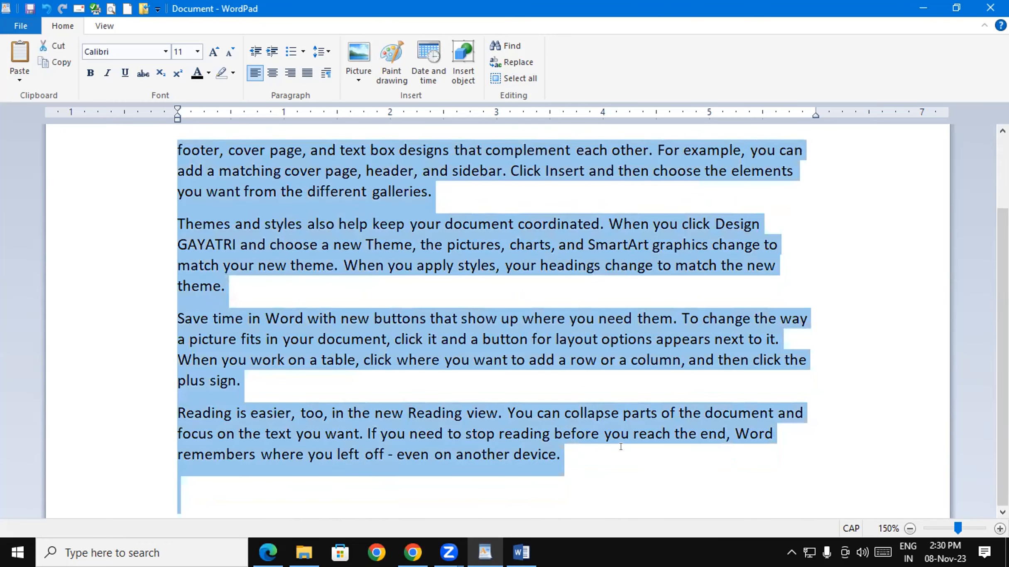
click(641, 225)
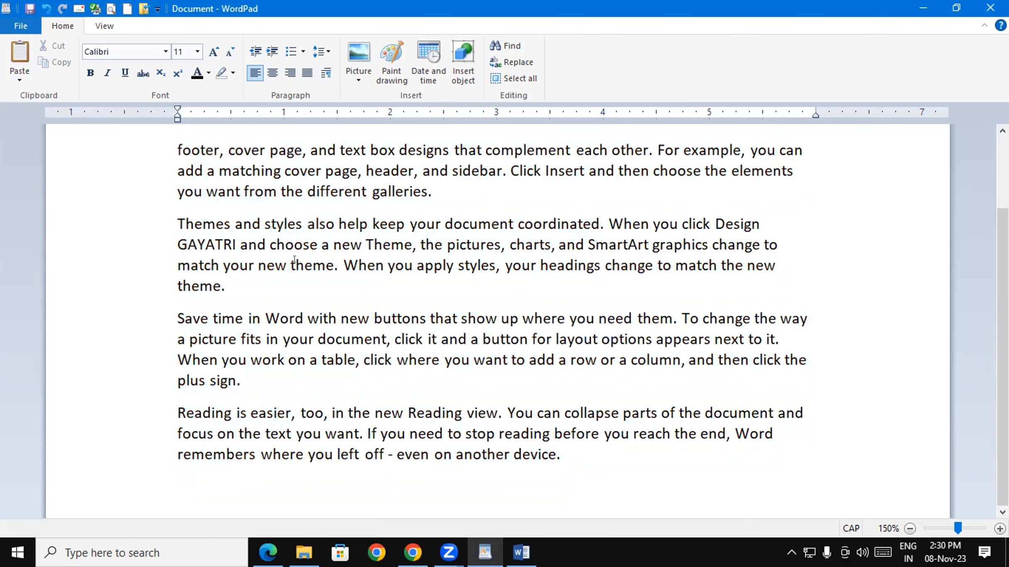
drag(1003, 291, 1002, 216)
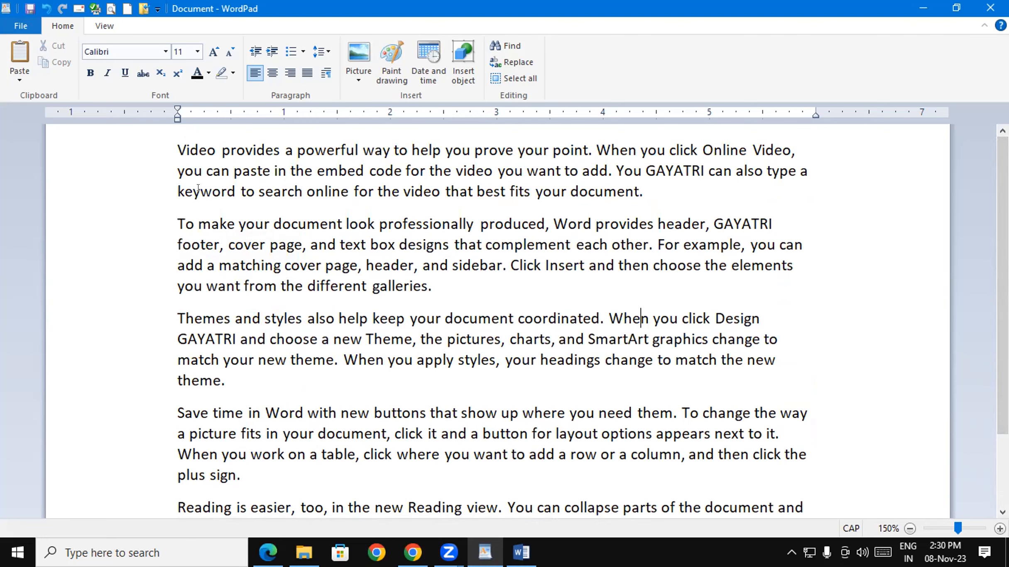
triple_click(178, 146)
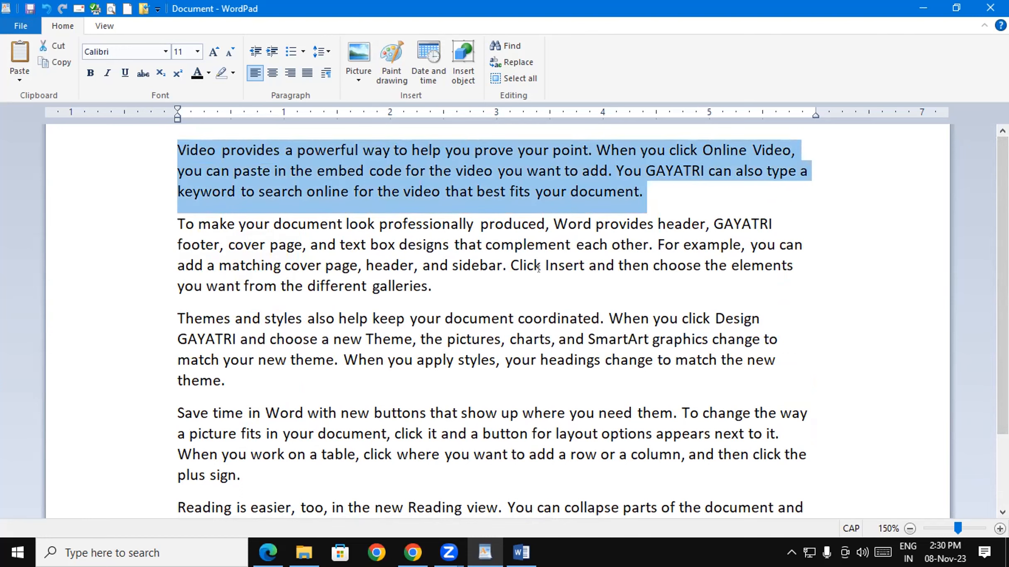
- Show the View settings and toggle the ruler off and back on
click(822, 331)
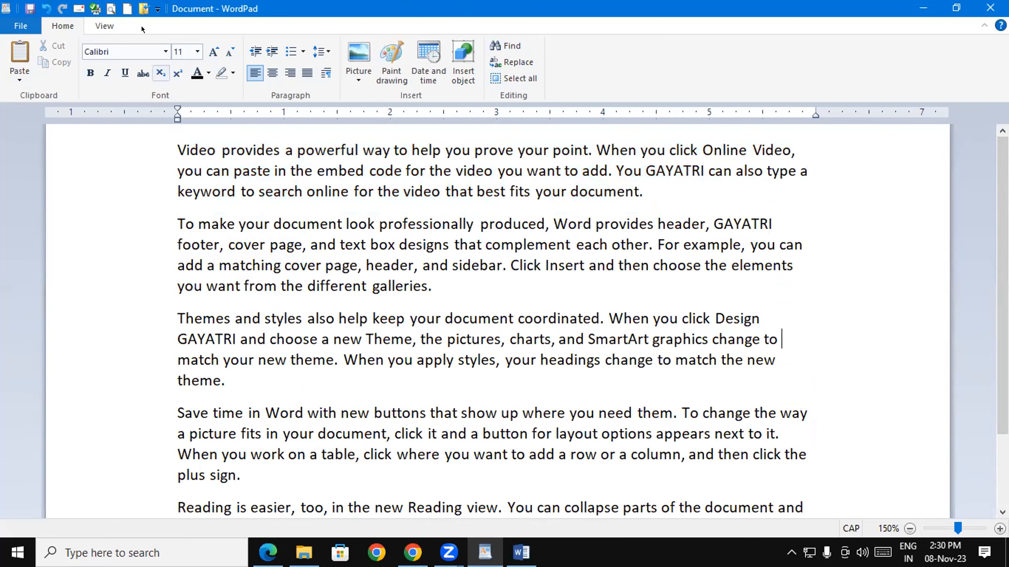
click(103, 26)
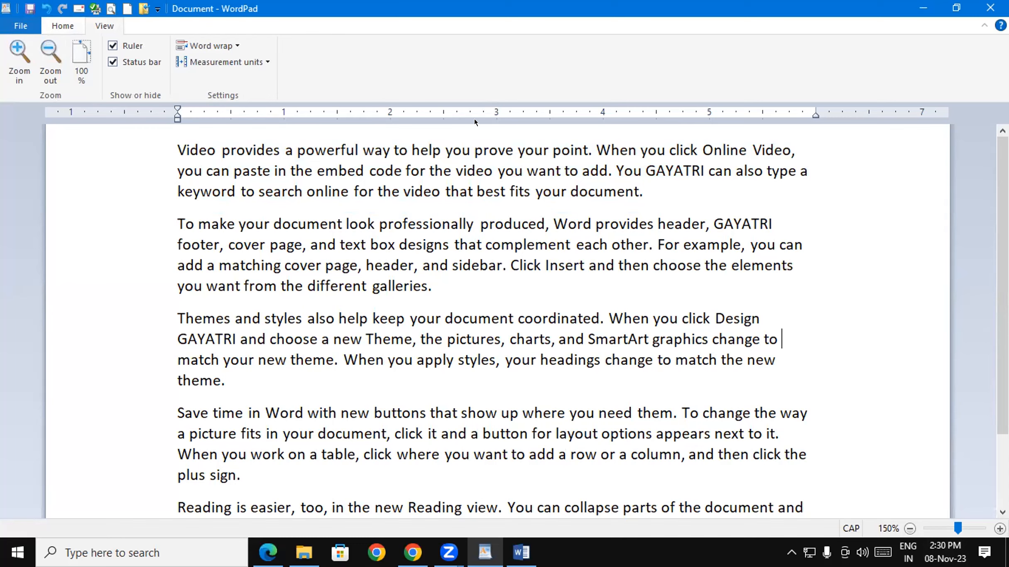
click(111, 40)
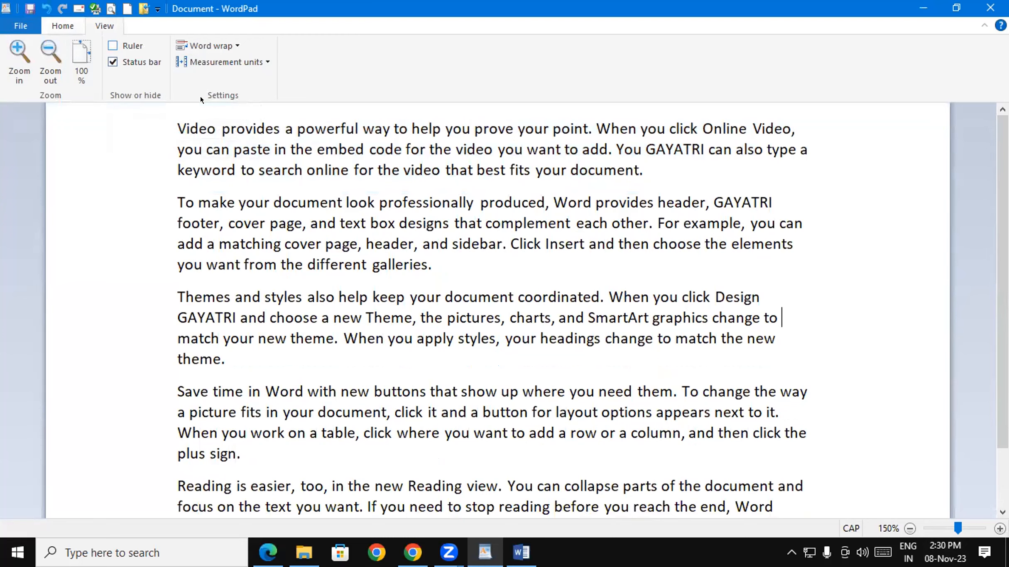
click(108, 37)
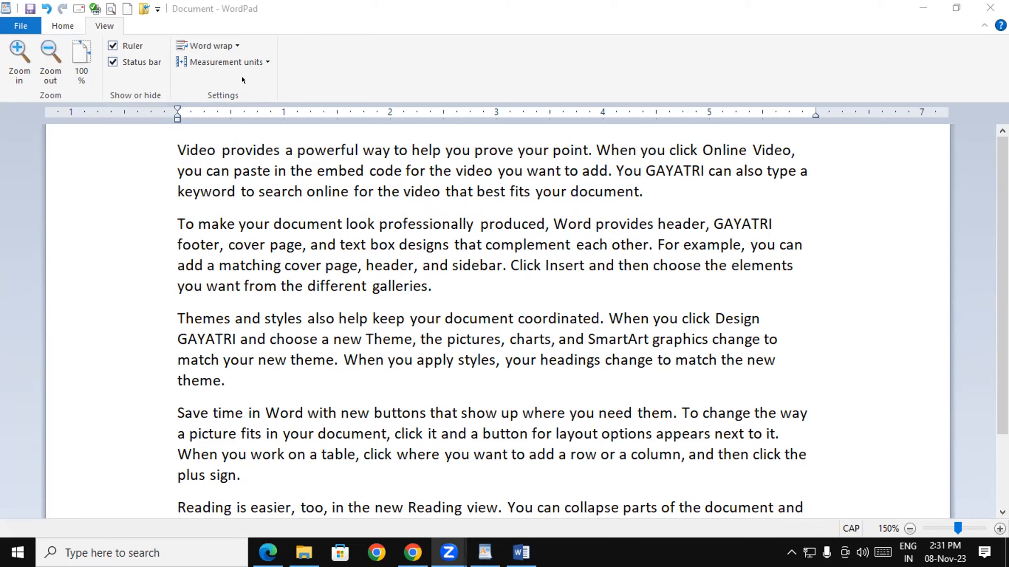
- Set Word wrap to No wrap so the first paragraph runs on one unbroken line
click(315, 199)
drag(642, 190, 179, 148)
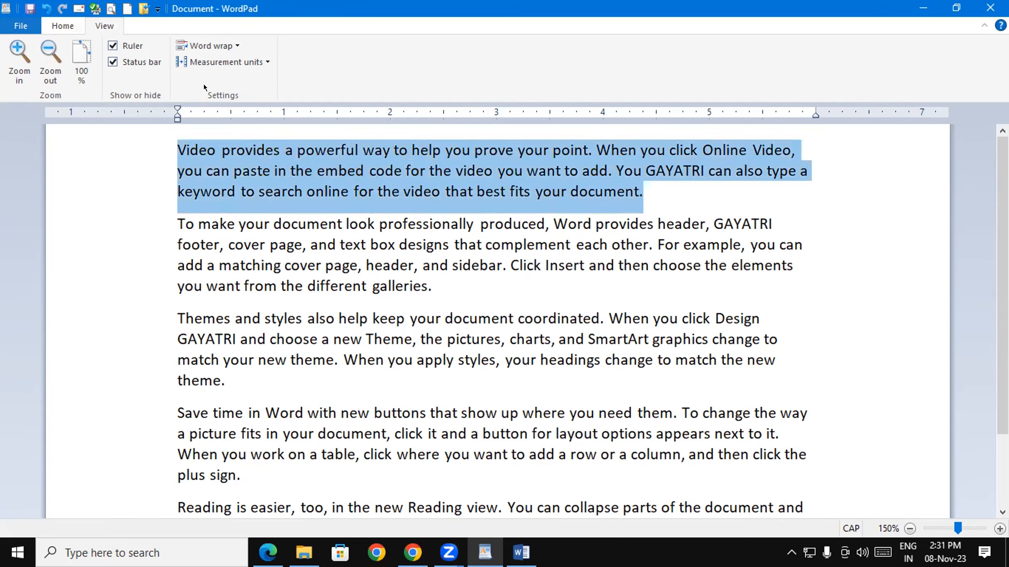
click(215, 47)
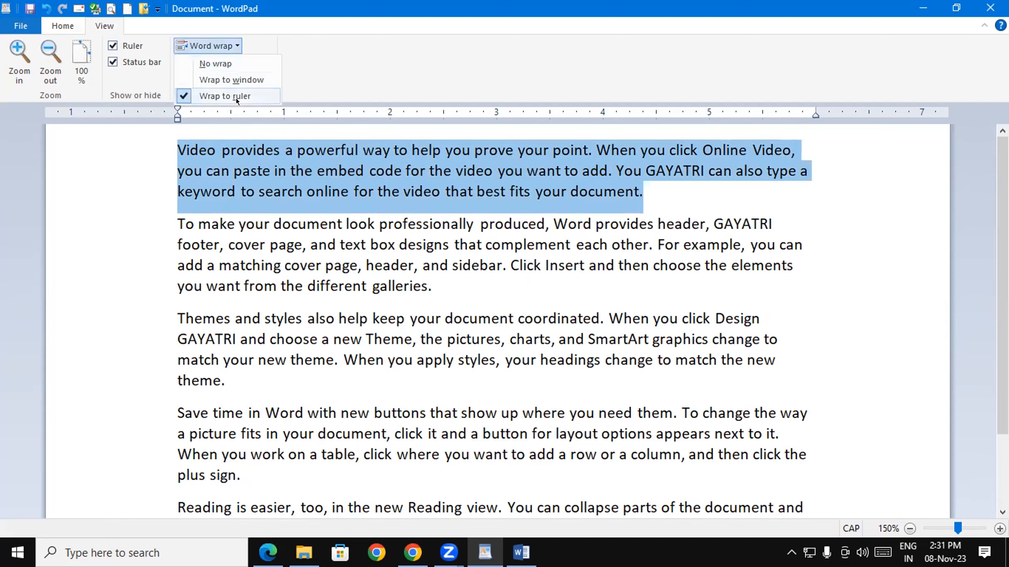
click(218, 64)
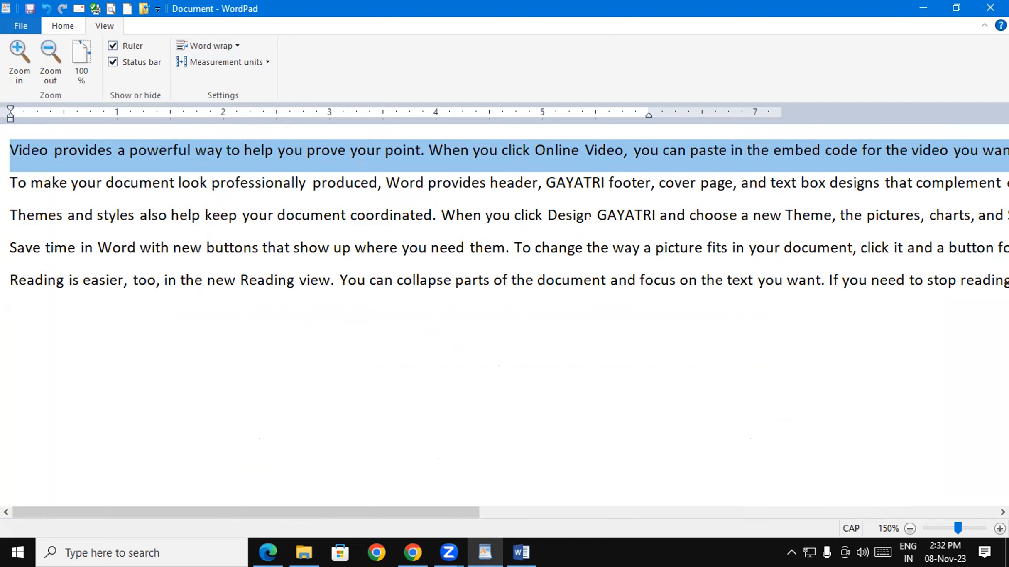
click(555, 410)
drag(473, 512, 8, 511)
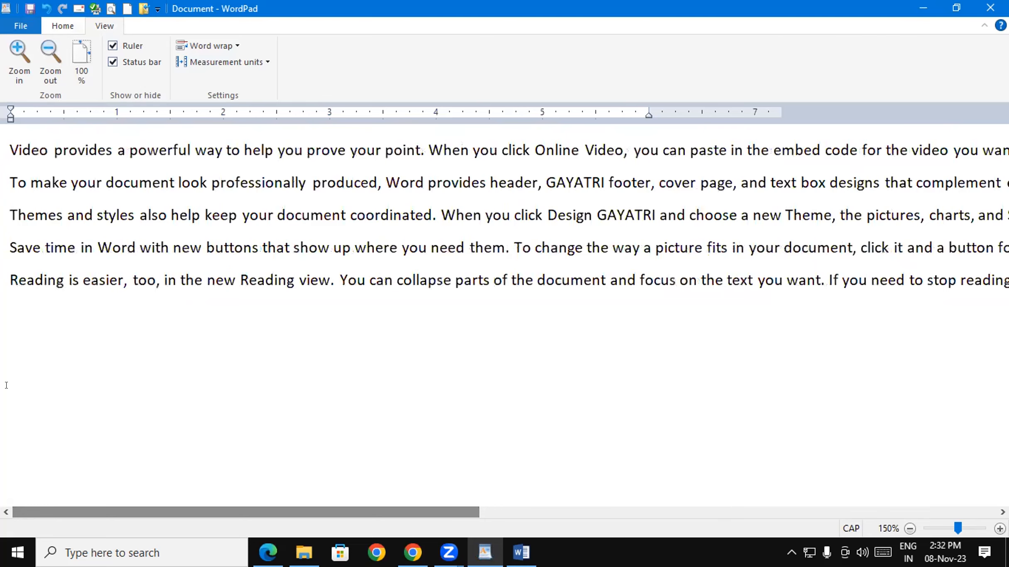
- Select all text, set Word wrap to Wrap to ruler, and leave Measurement units unchanged
key(ctrl+a)
click(204, 45)
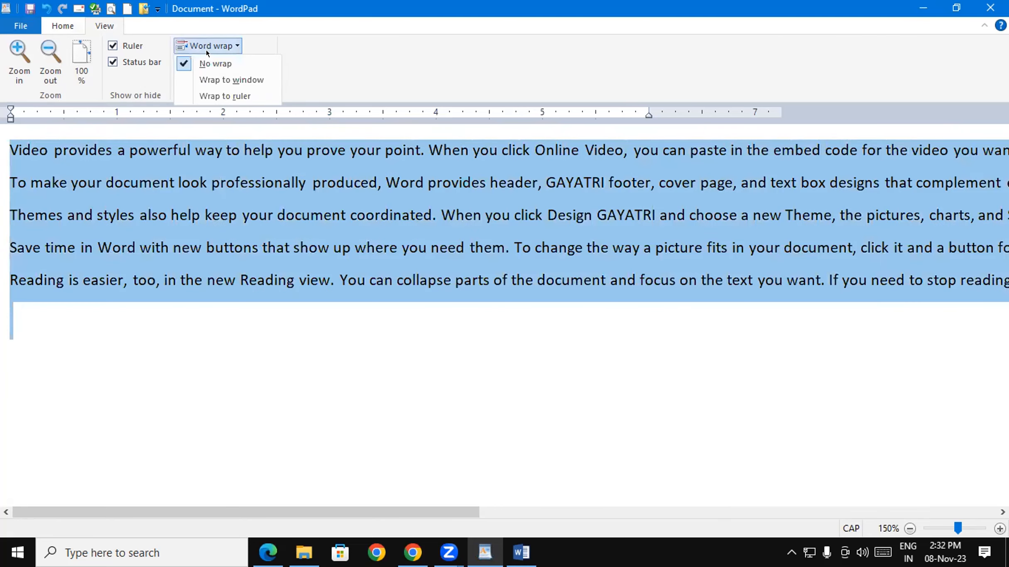
click(215, 96)
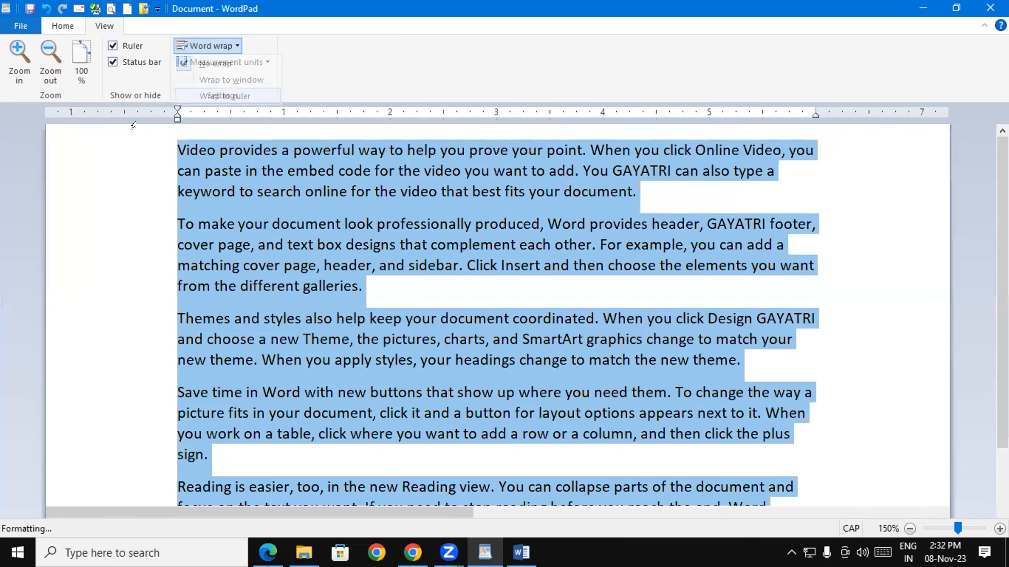
scroll(713, 316, down, 1)
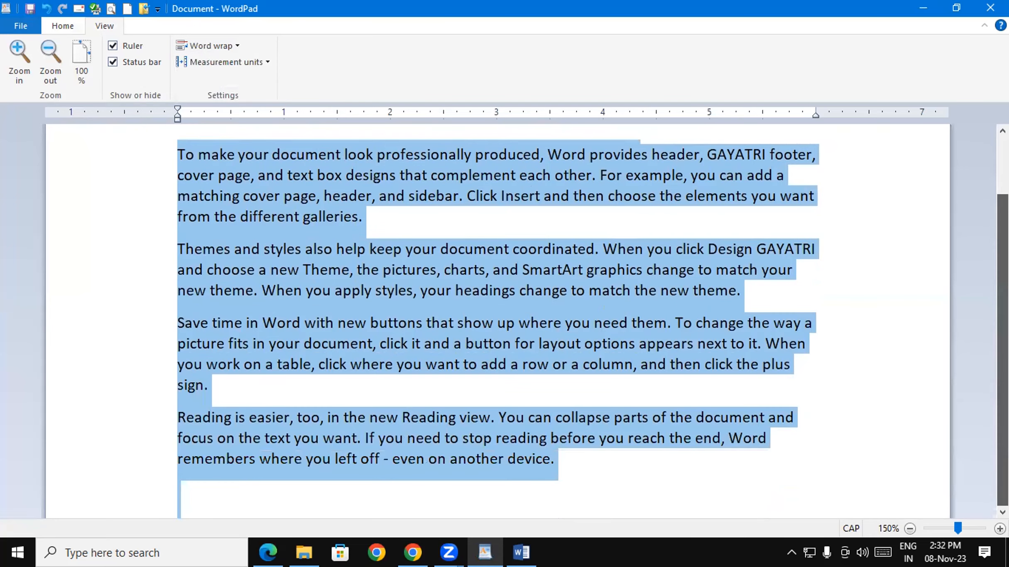
scroll(986, 195, up, 1)
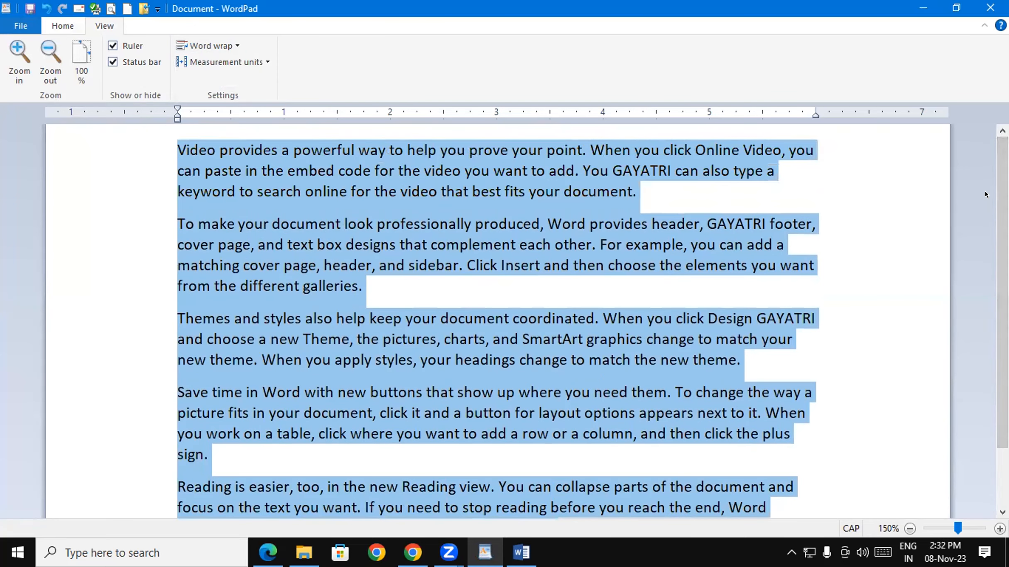
click(261, 62)
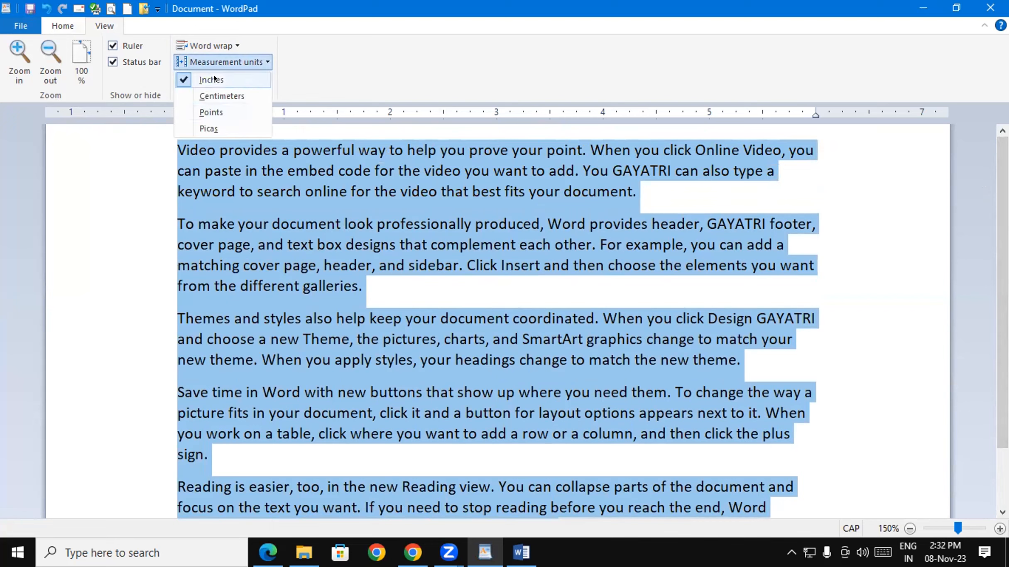
click(476, 75)
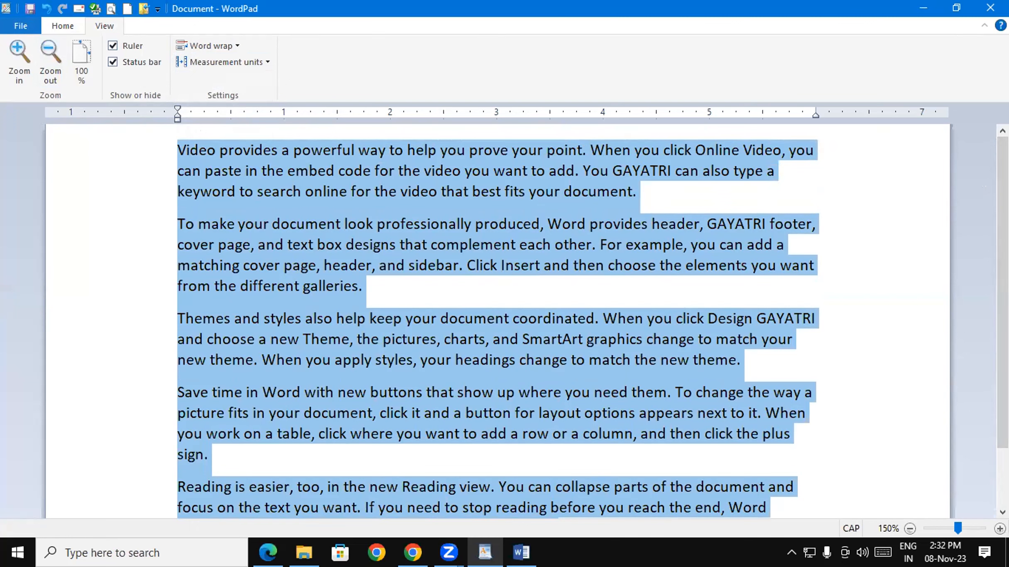
drag(2, 31, 156, 1)
mouse_move(392, 58)
mouse_down()
mouse_move(399, 52)
mouse_move(434, 79)
mouse_move(462, 72)
mouse_move(486, 85)
mouse_up()
drag(477, 51, 502, 73)
mouse_move(572, 27)
mouse_down()
mouse_move(574, 75)
mouse_move(613, 69)
mouse_move(602, 57)
mouse_move(635, 60)
mouse_move(664, 42)
mouse_move(677, 12)
mouse_move(713, 41)
mouse_up()
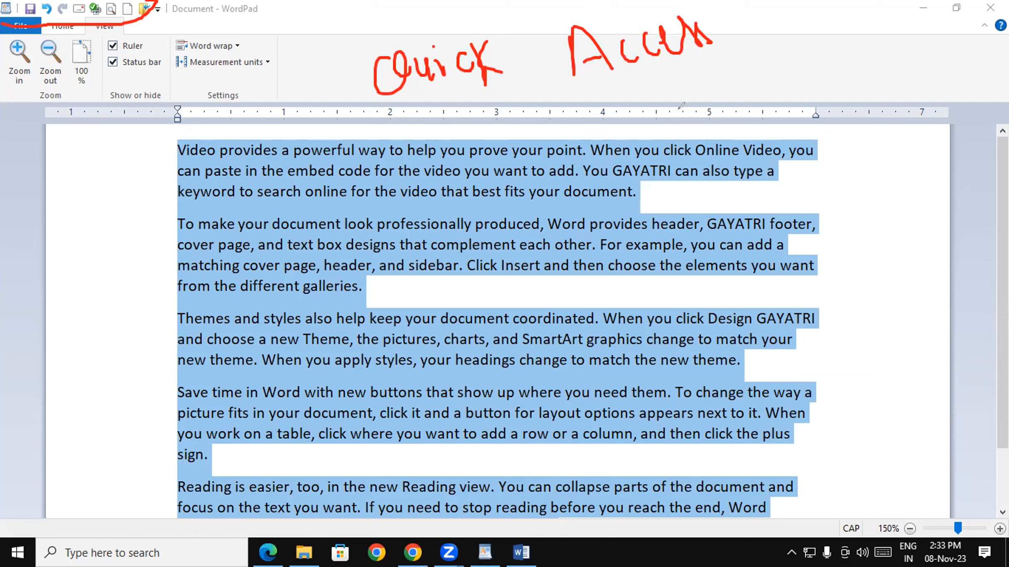
drag(743, 27, 775, 25)
mouse_move(763, 32)
mouse_down()
mouse_move(763, 66)
mouse_move(781, 41)
mouse_move(822, 56)
mouse_up()
mouse_move(832, 21)
mouse_down()
mouse_move(847, 55)
mouse_move(856, 38)
mouse_move(891, 40)
mouse_up()
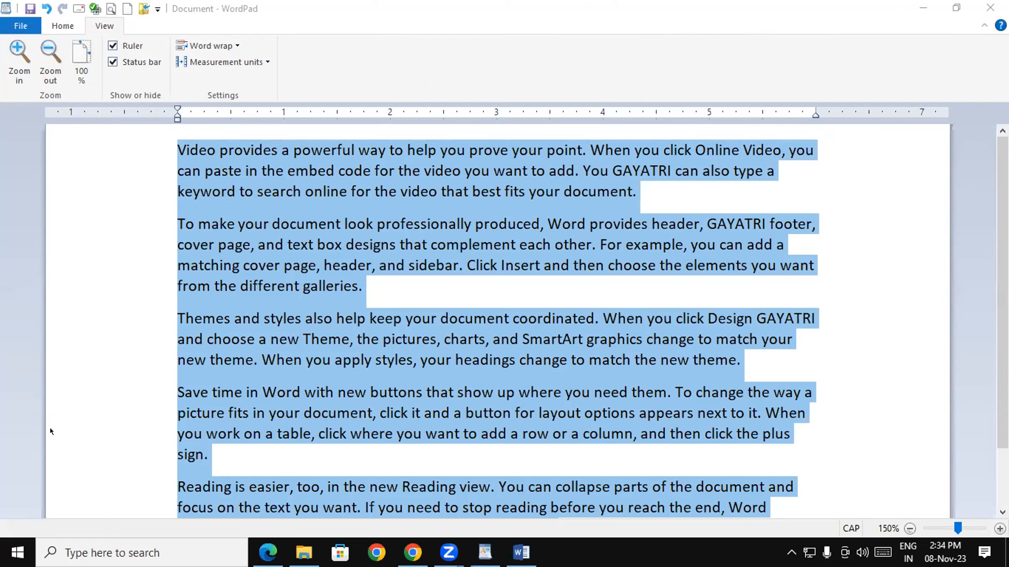
click(18, 26)
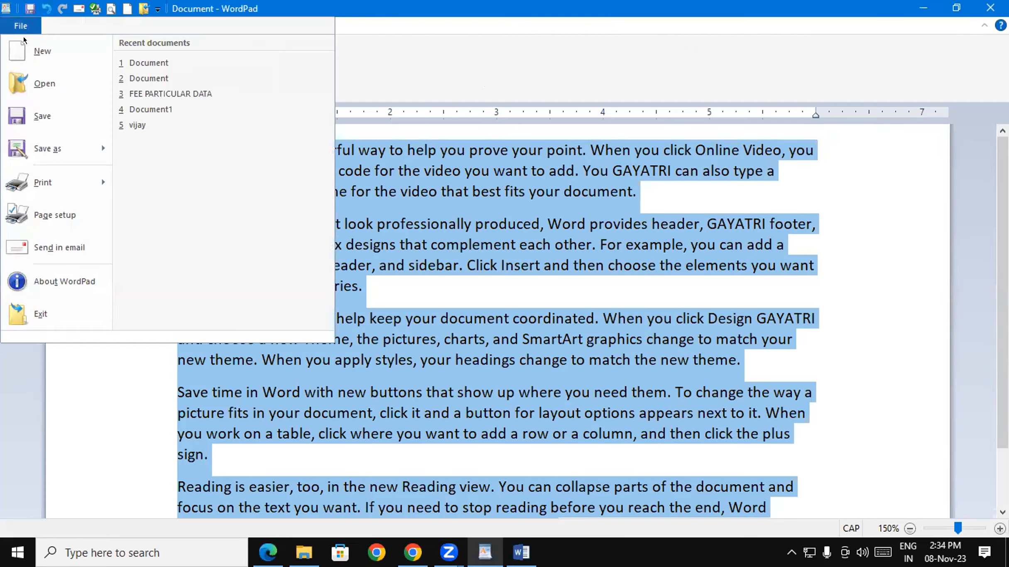
click(41, 116)
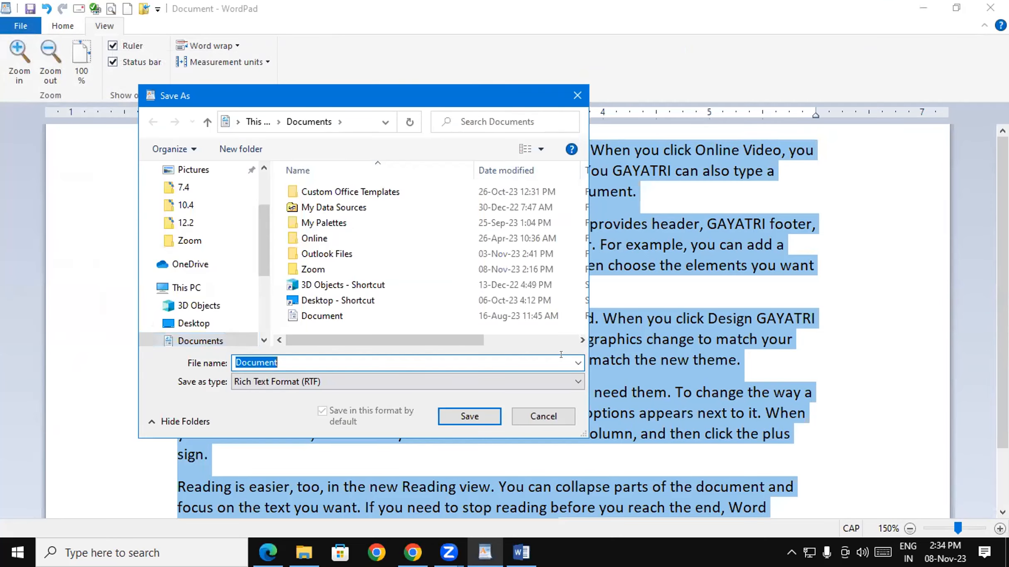
click(577, 96)
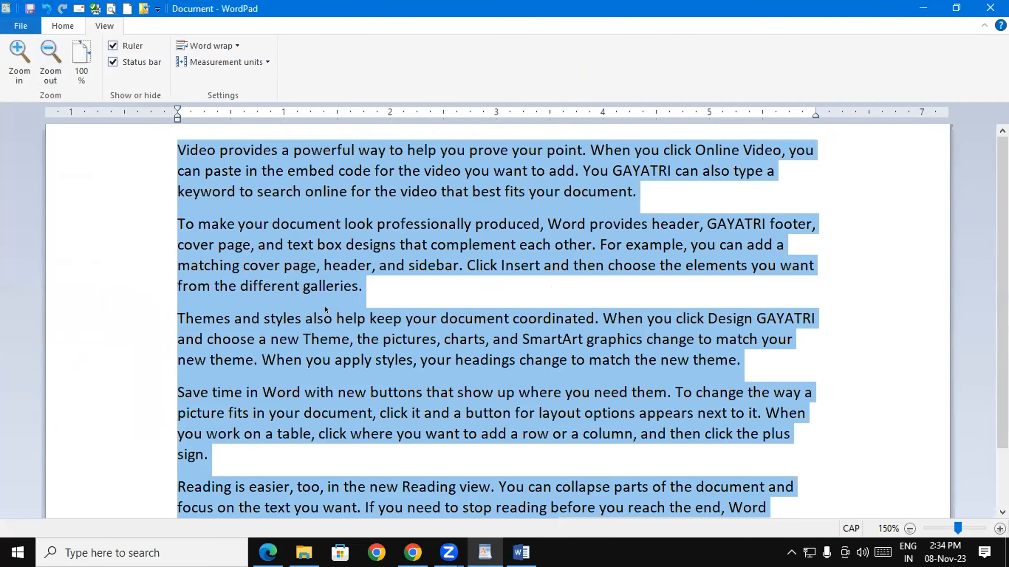
click(29, 7)
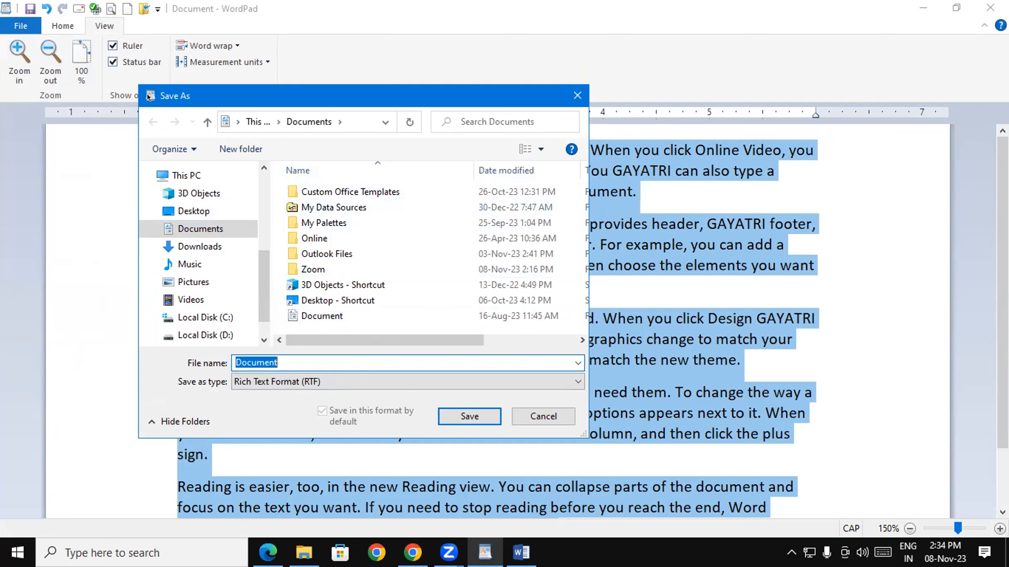
click(578, 96)
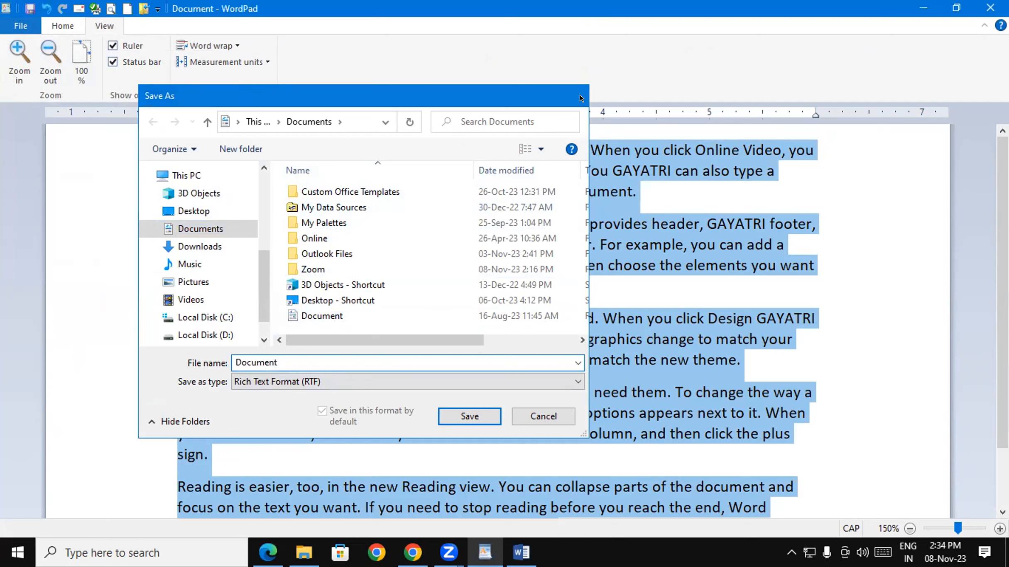
click(477, 184)
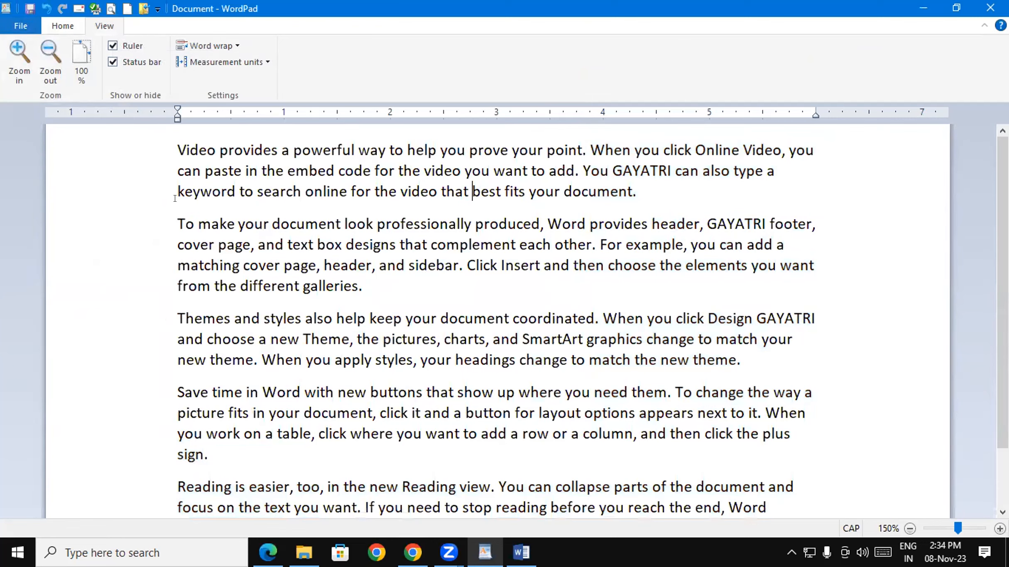
- Delete all the sample text and undo it, then close WordPad without saving
key(ctrl+a)
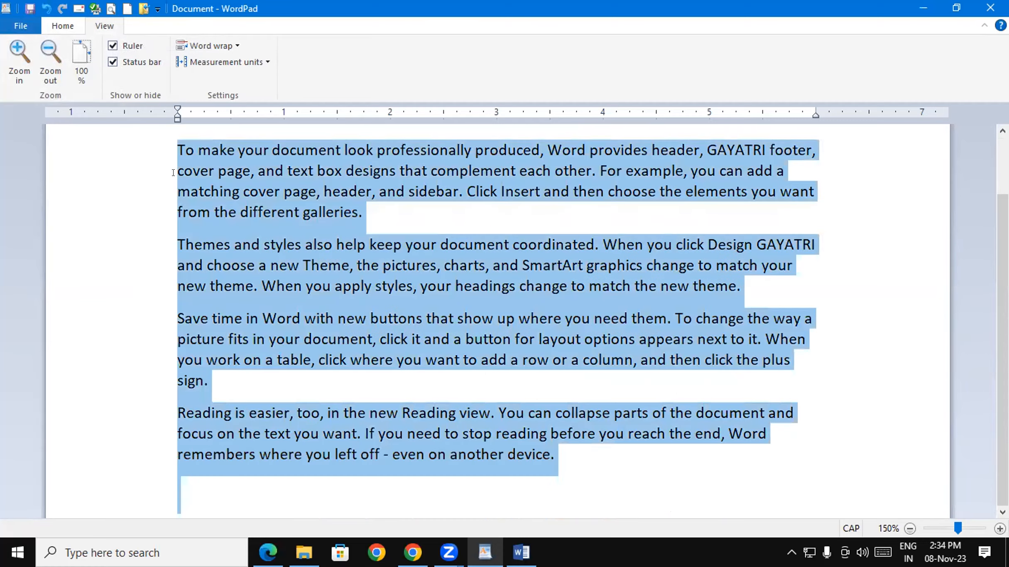
key(Delete)
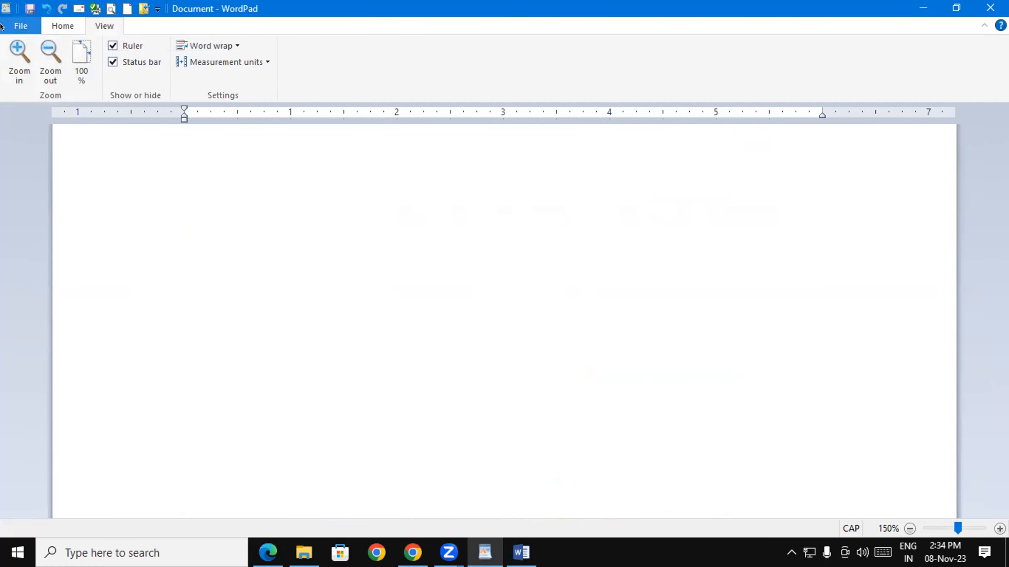
click(41, 7)
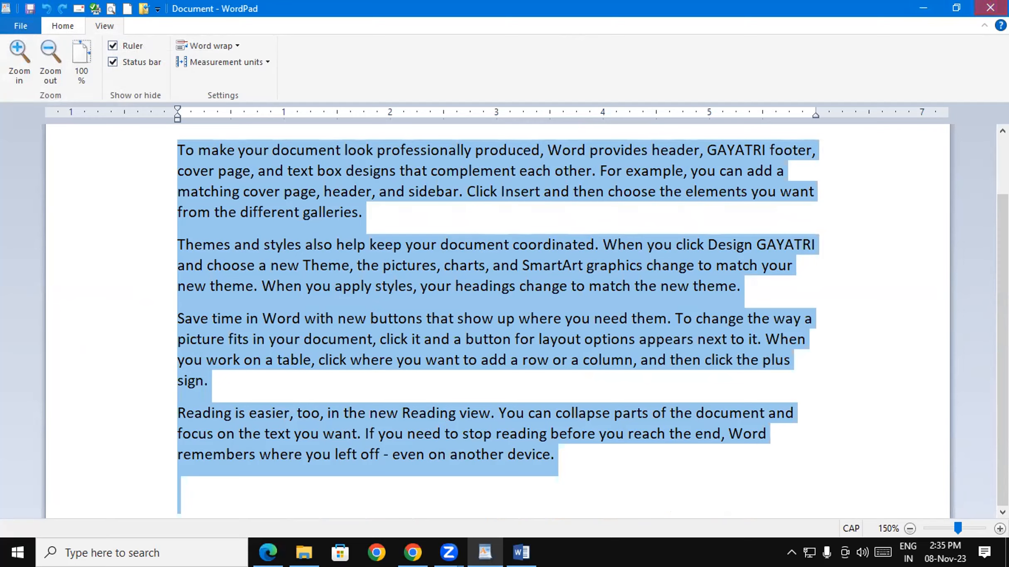
click(990, 8)
click(525, 275)
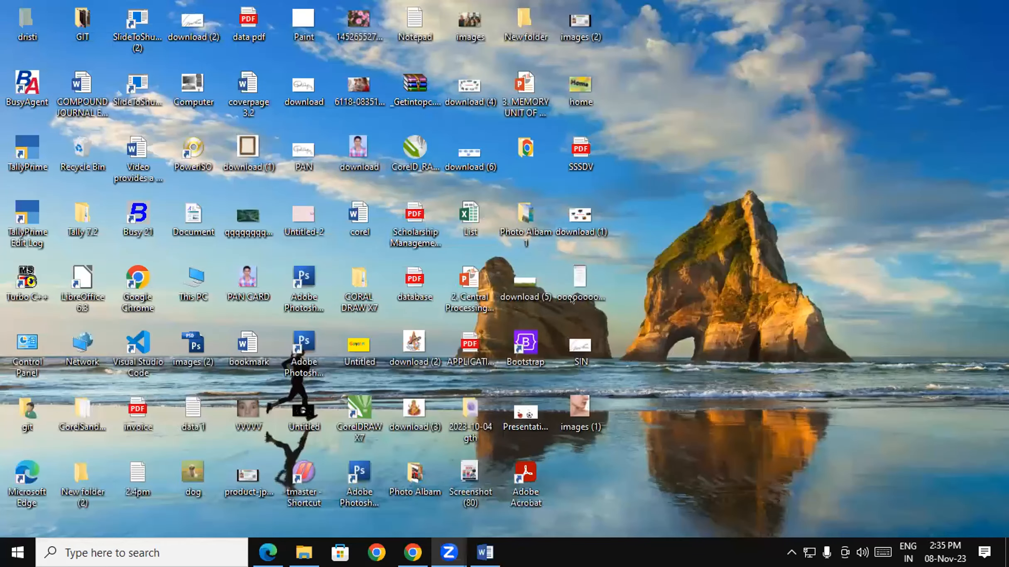
- Refresh the desktop and move the New folder icon beside home
right_click(738, 45)
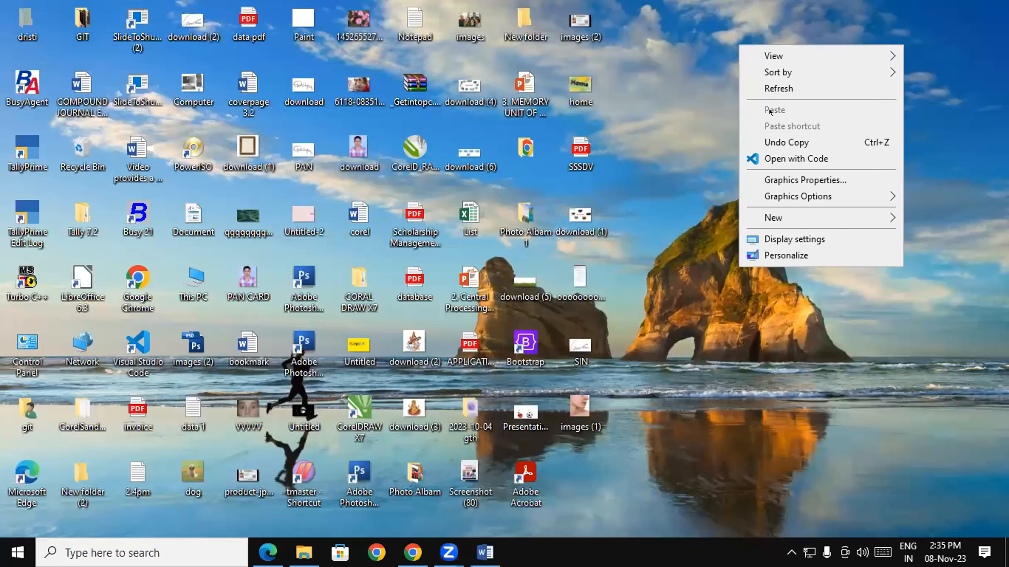
click(772, 89)
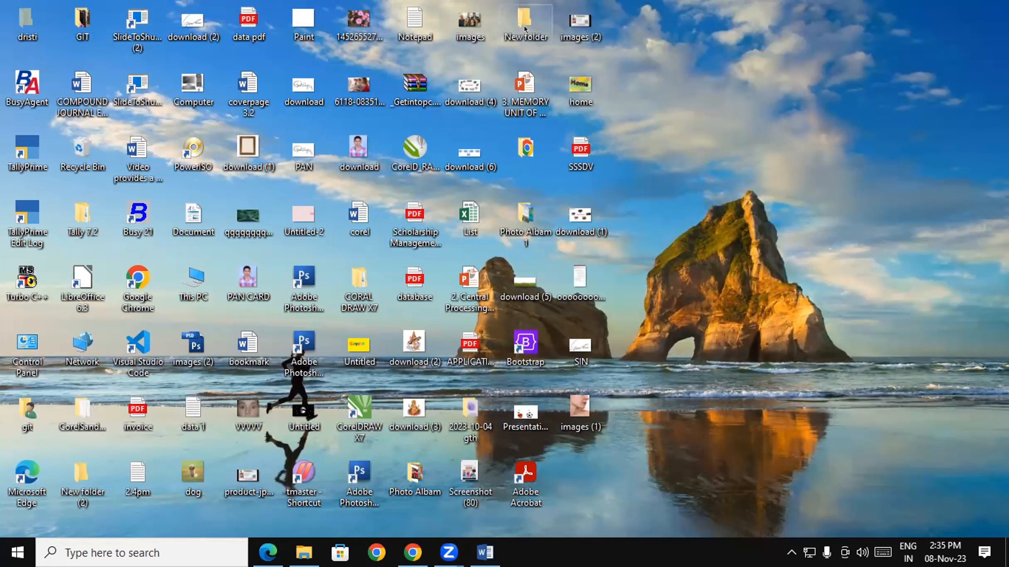
drag(524, 27, 734, 142)
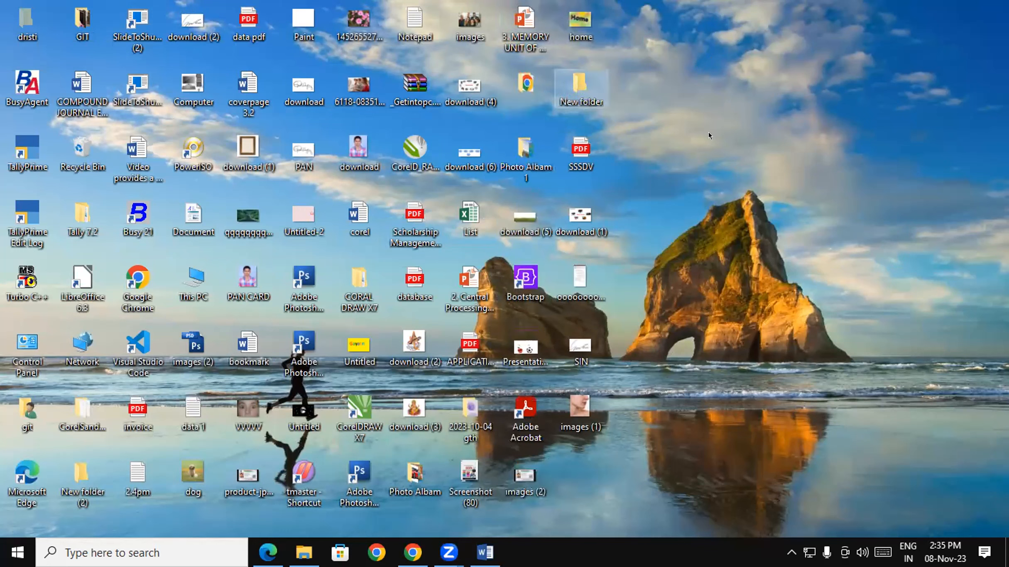
- Create a new desktop folder and name it 2PM
right_click(699, 89)
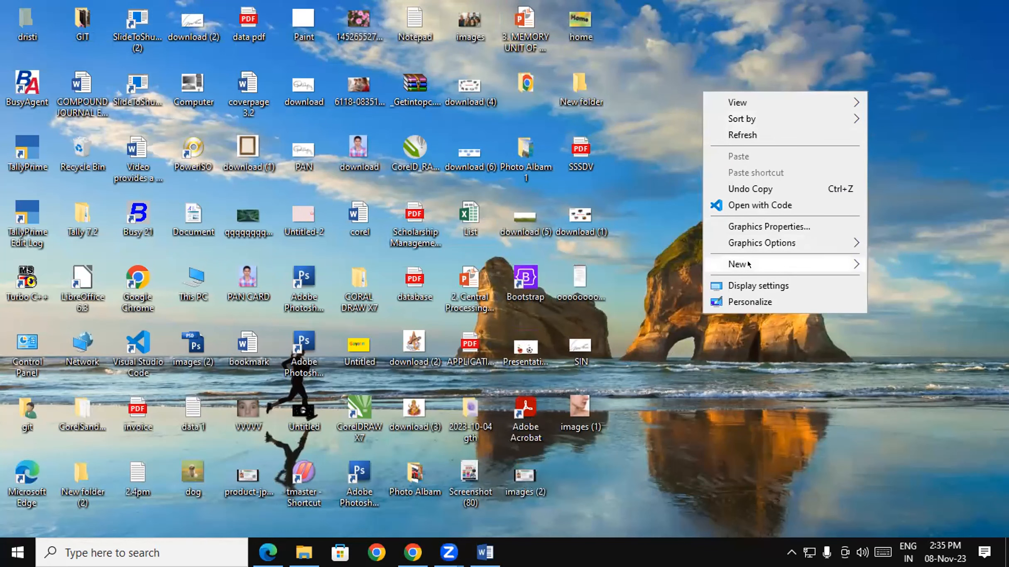
mouse_move(748, 264)
click(651, 264)
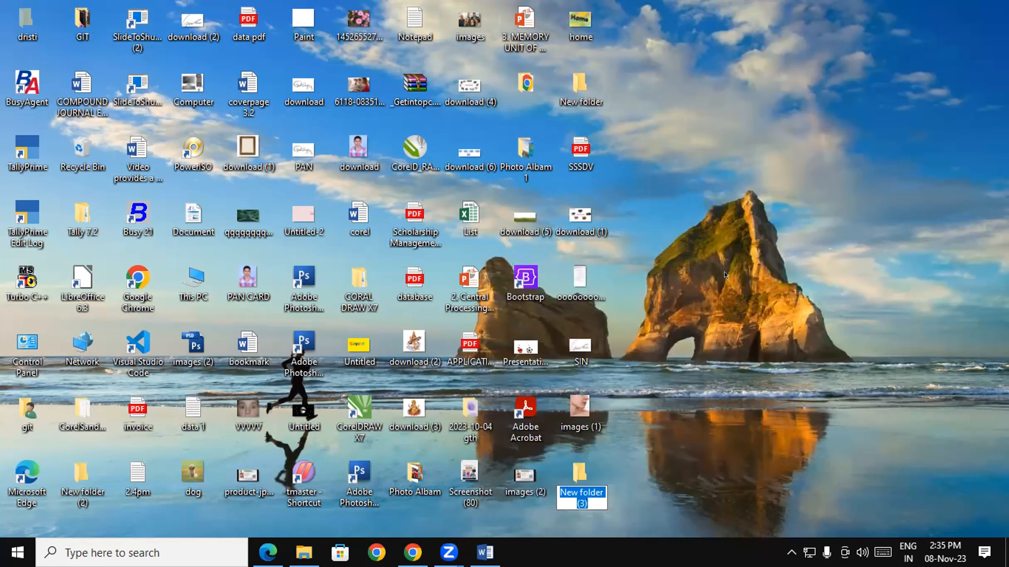
text(2PM)
key(Return)
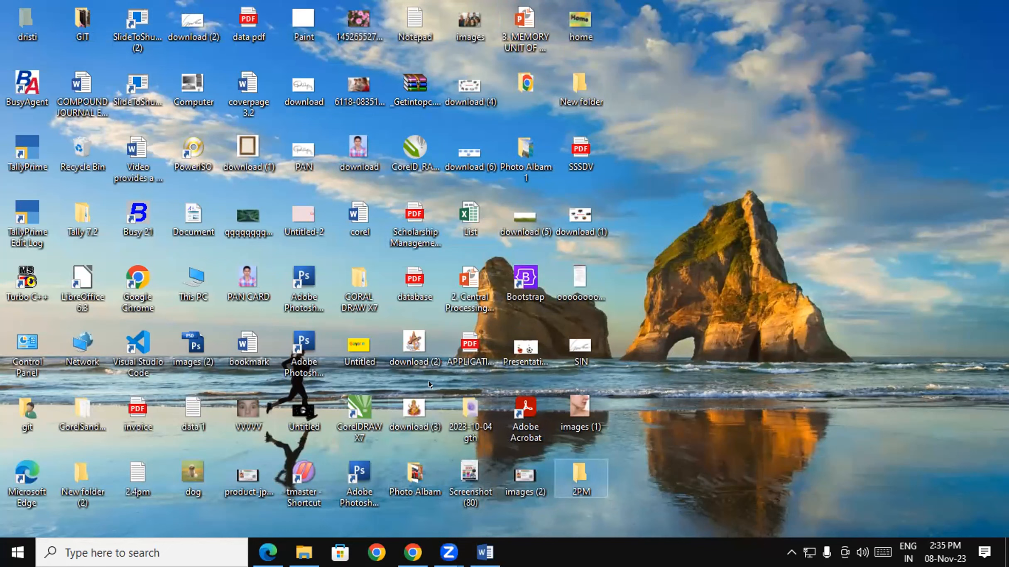
drag(428, 334, 581, 476)
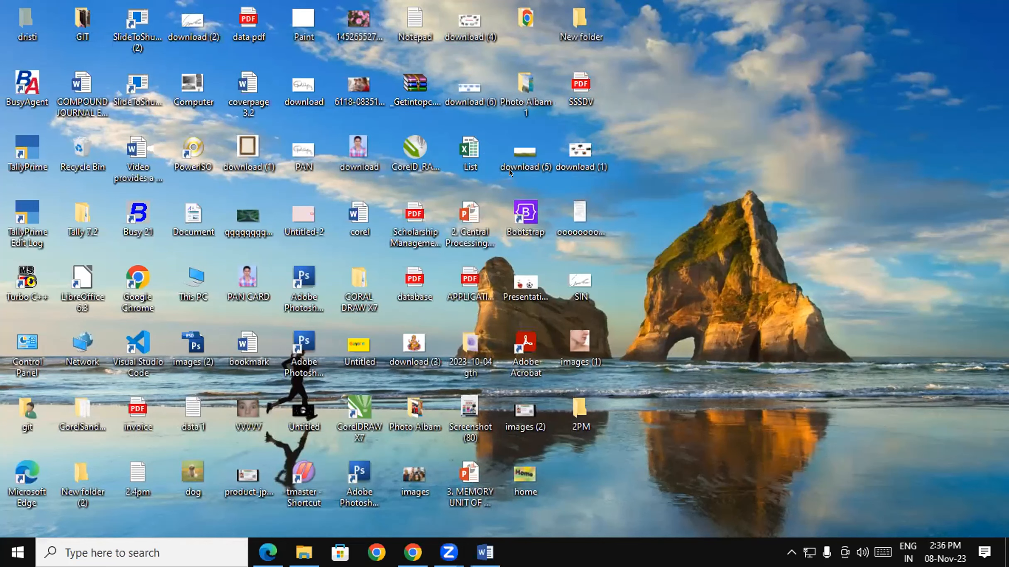
double_click(571, 401)
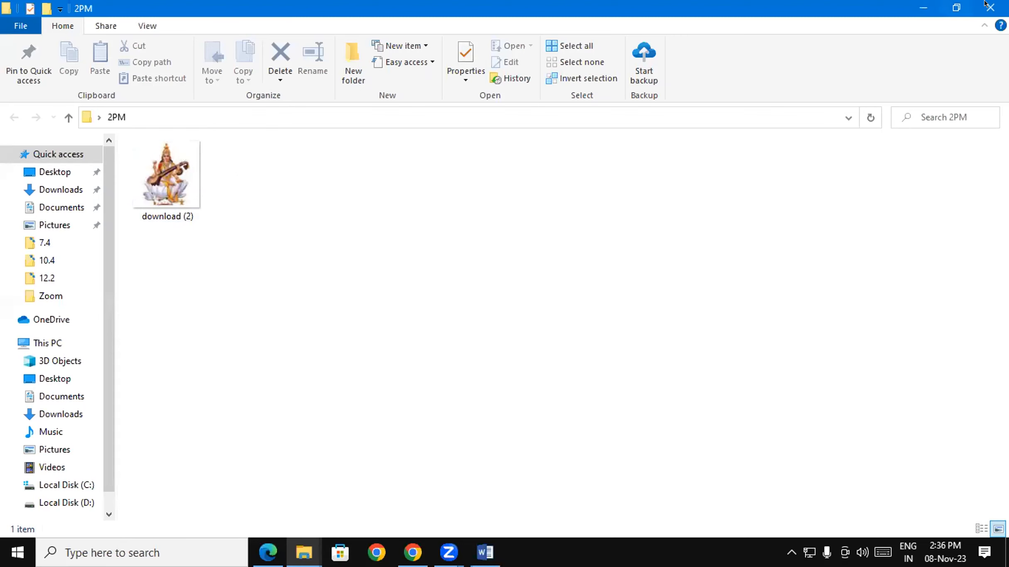
click(989, 7)
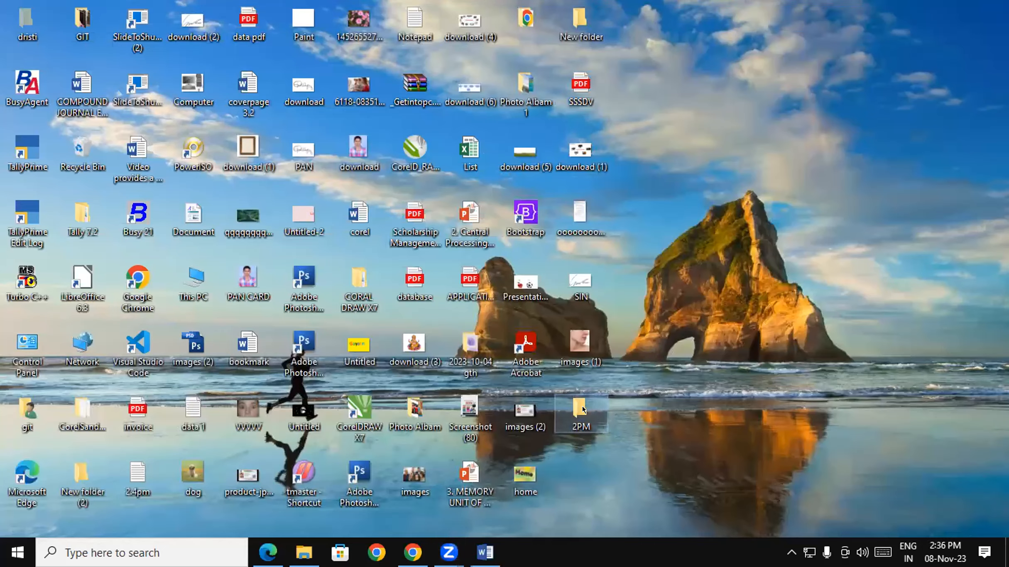
double_click(581, 411)
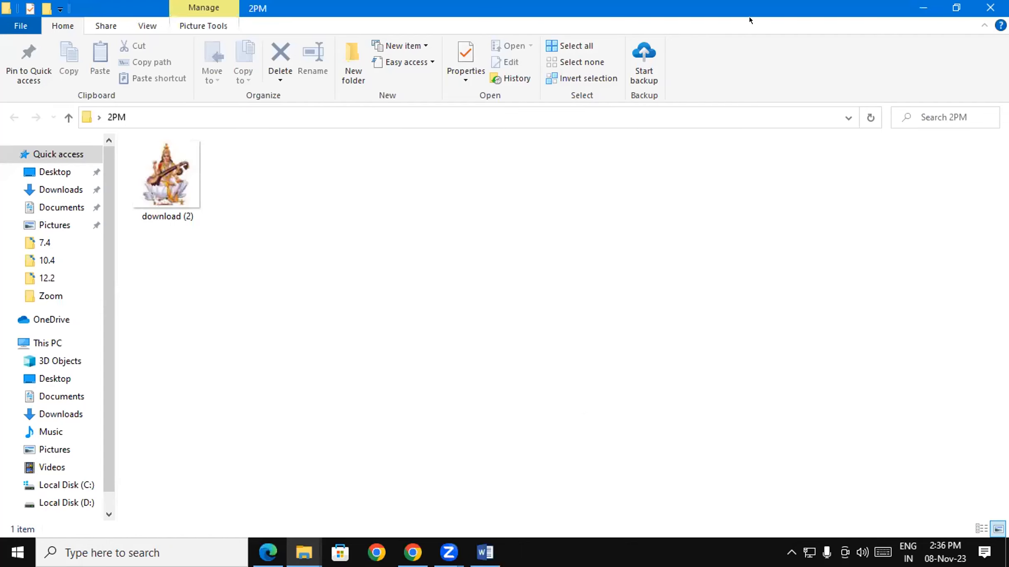
click(990, 7)
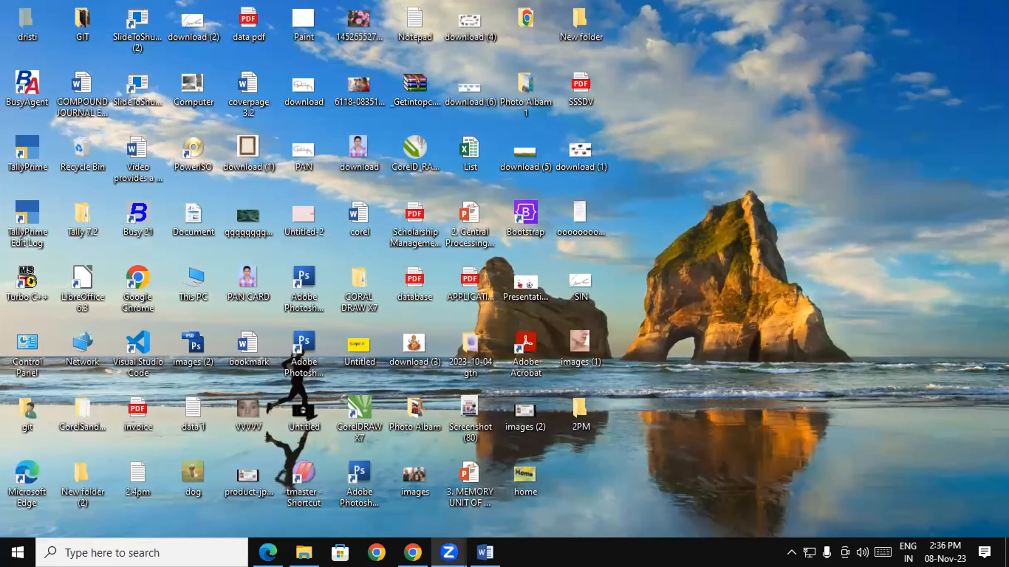
- Start adding the 2PM folder to a WinRAR archive and open the Advanced settings
right_click(578, 414)
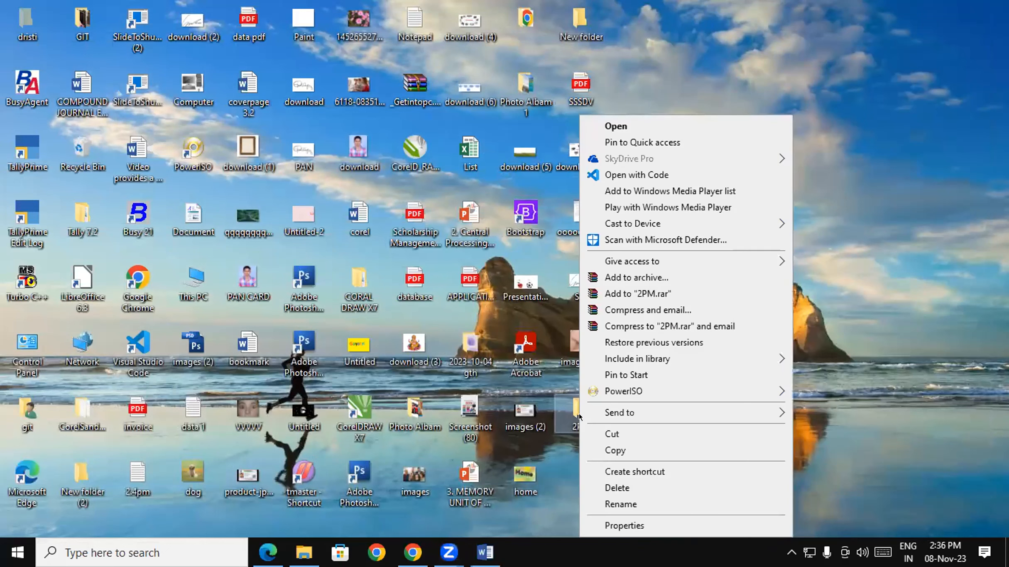
click(633, 278)
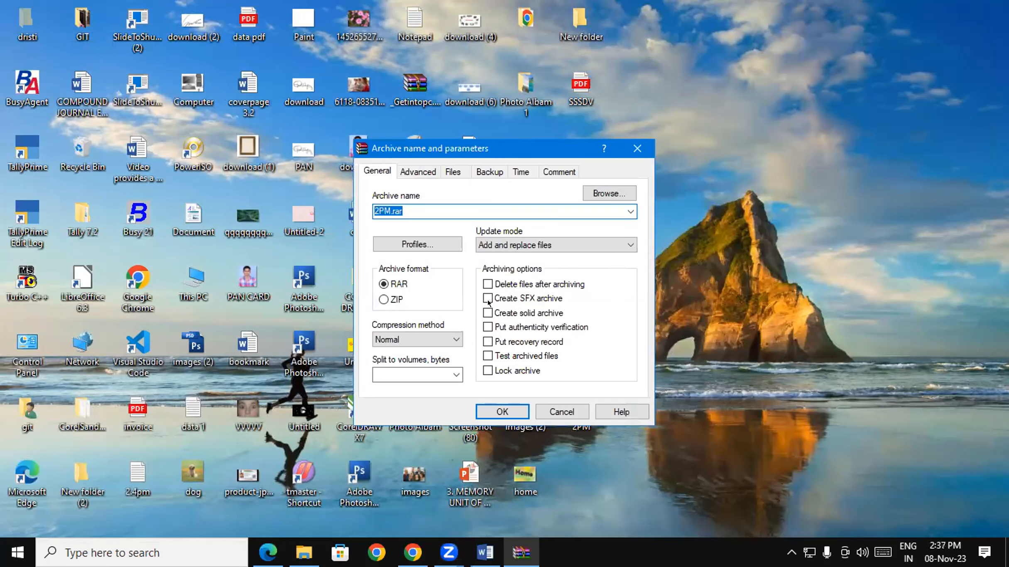
click(418, 172)
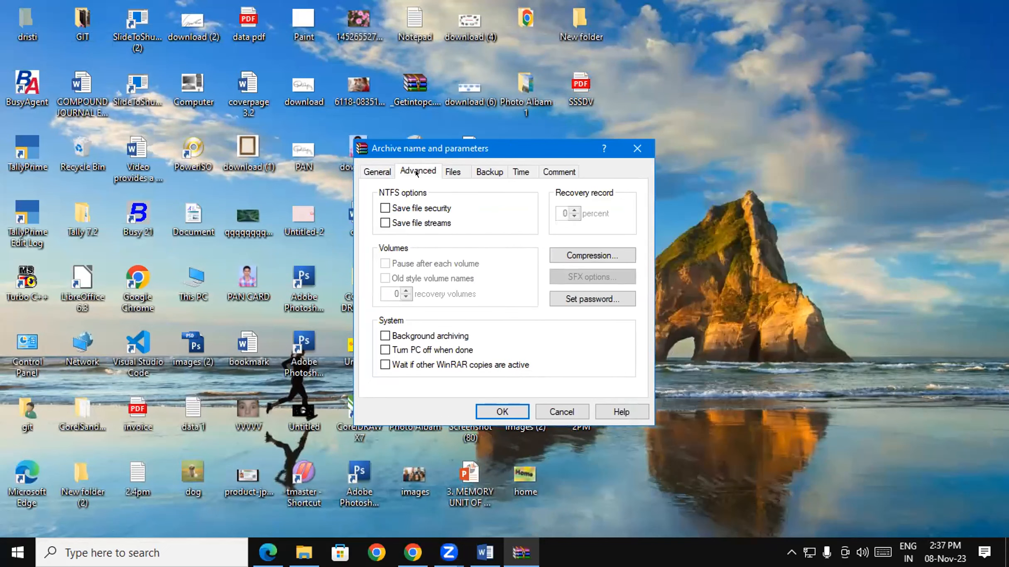
click(379, 172)
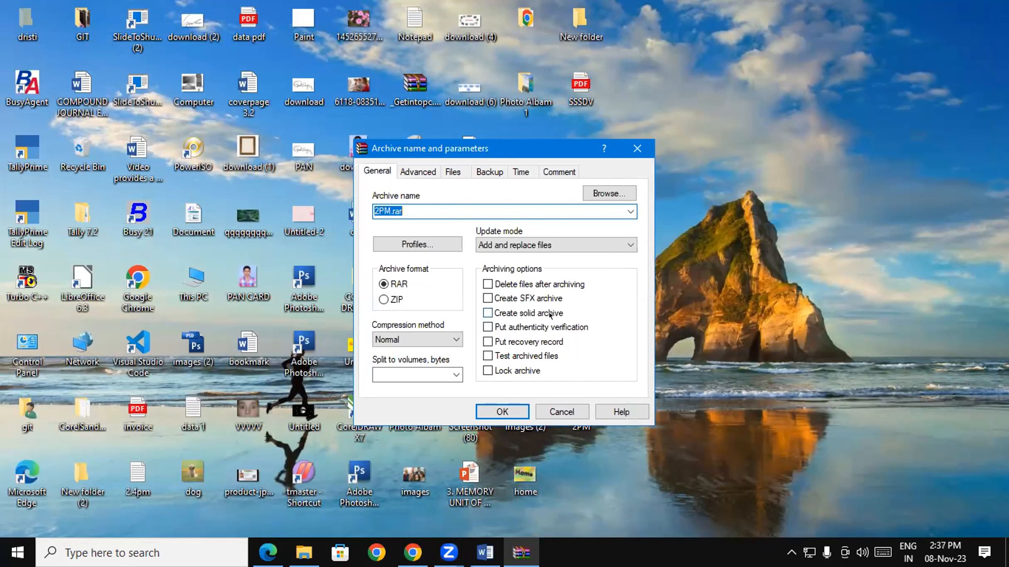
click(417, 172)
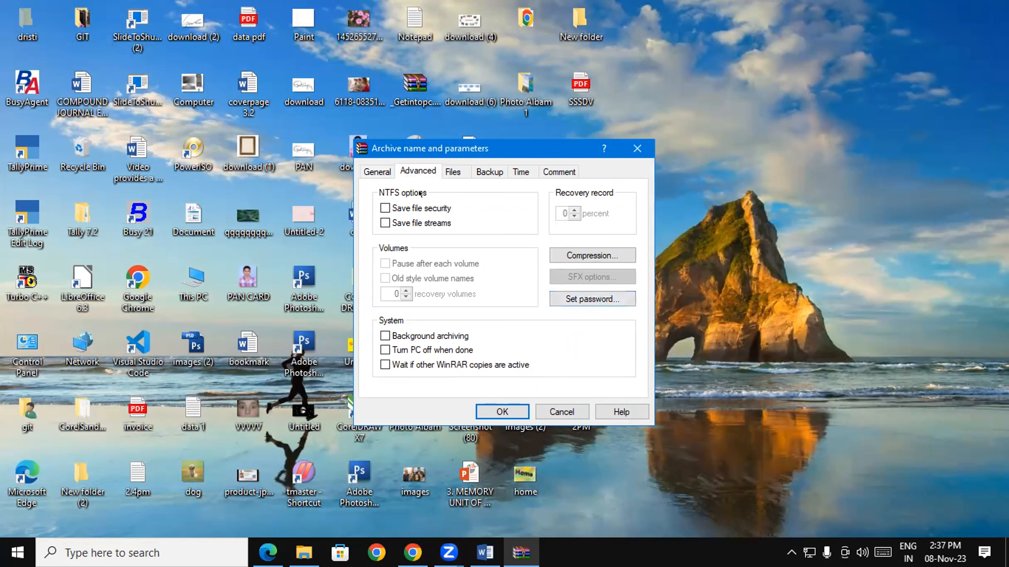
click(390, 170)
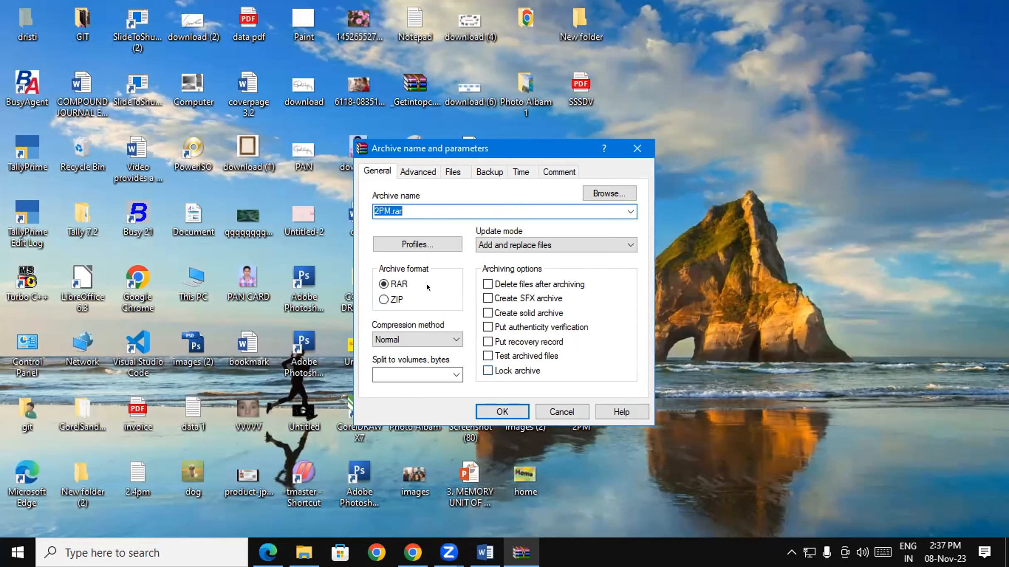
click(407, 171)
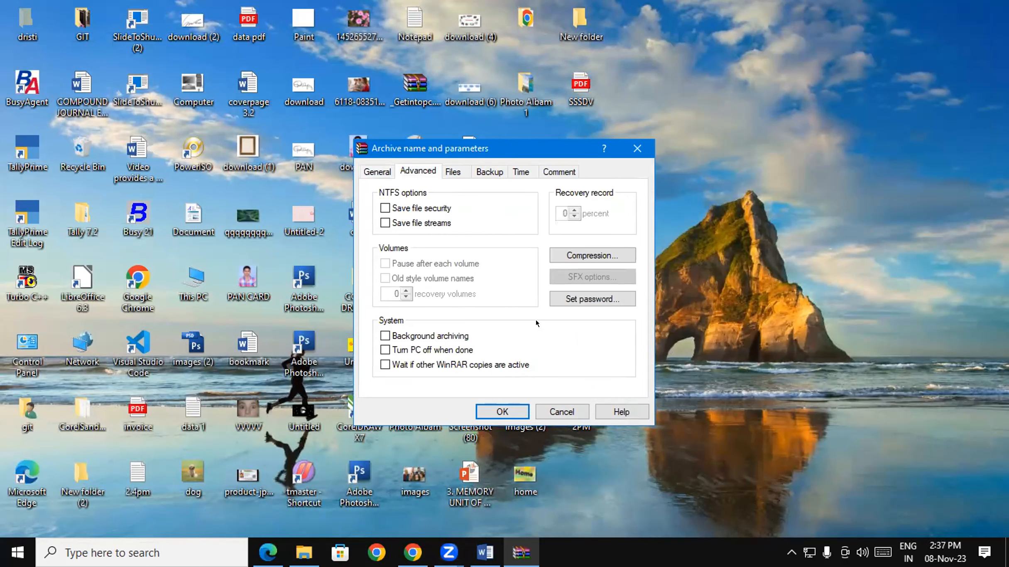
click(378, 173)
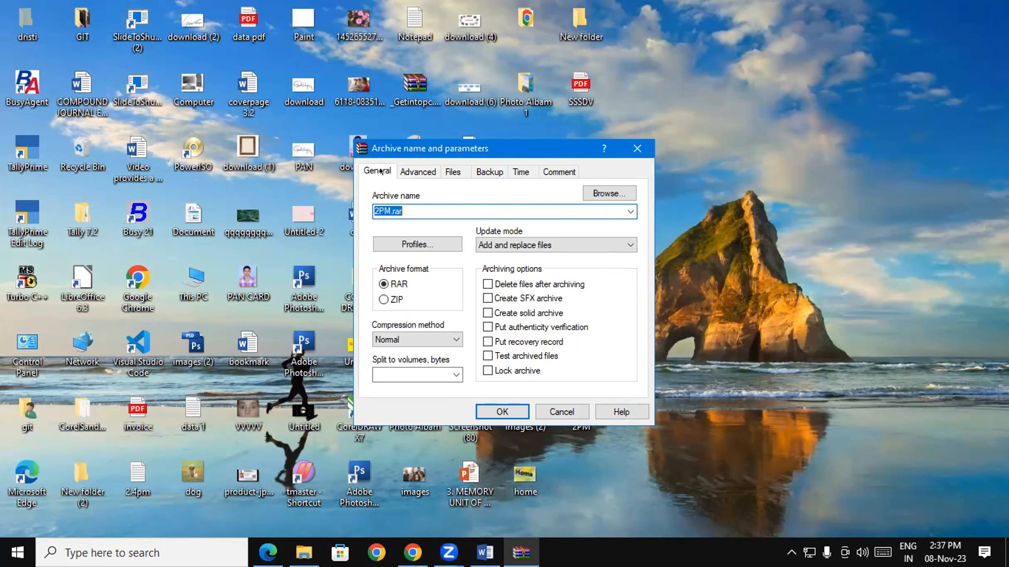
click(417, 172)
- Set and confirm an archive password, then create 2PM.rar
click(597, 300)
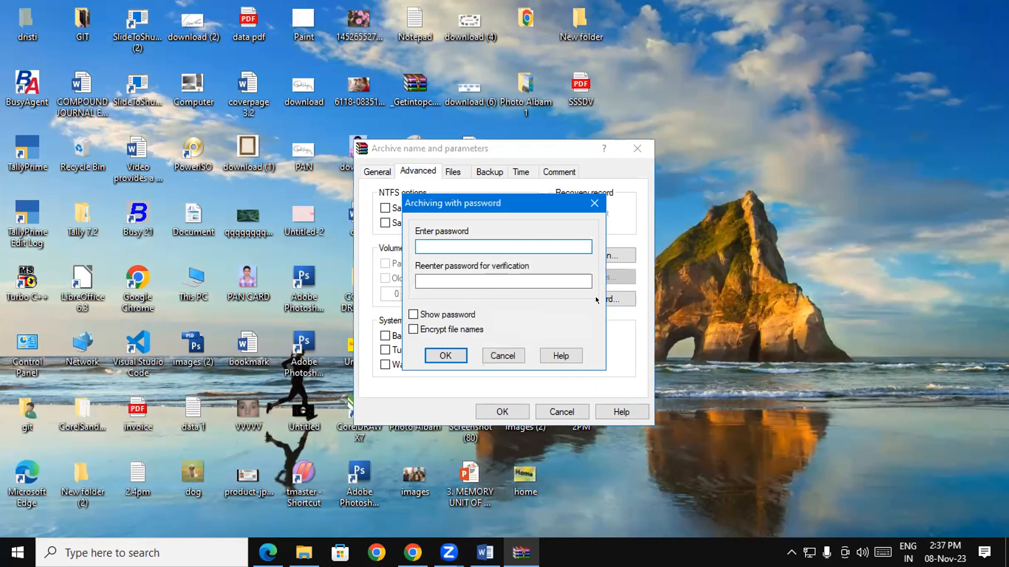
text(123)
key(Tab)
text(123)
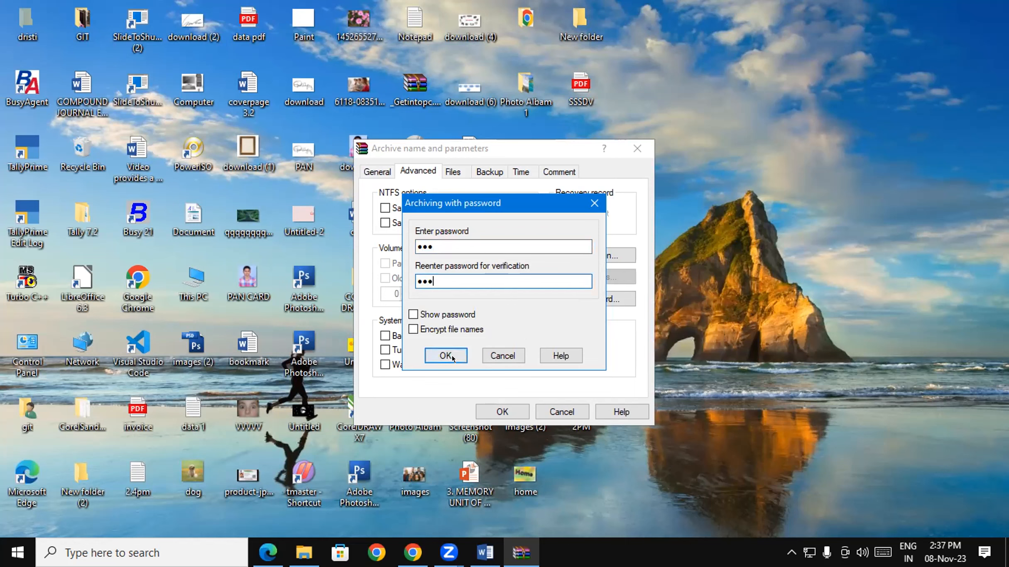
click(452, 356)
click(502, 410)
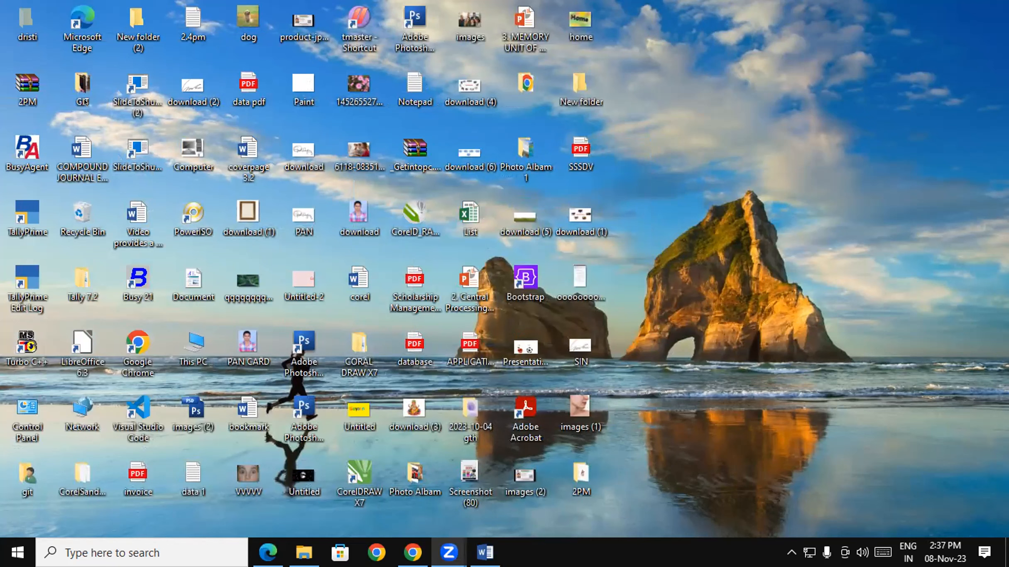
- Move the 2PM.rar archive icon beside the Bootstrap icon
drag(25, 96, 734, 169)
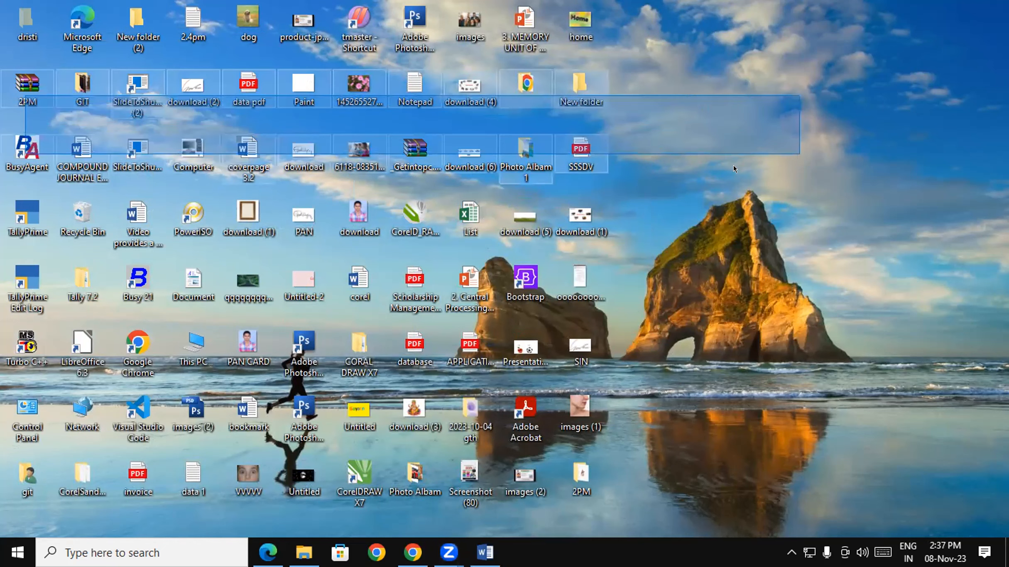
click(271, 137)
drag(25, 84, 761, 243)
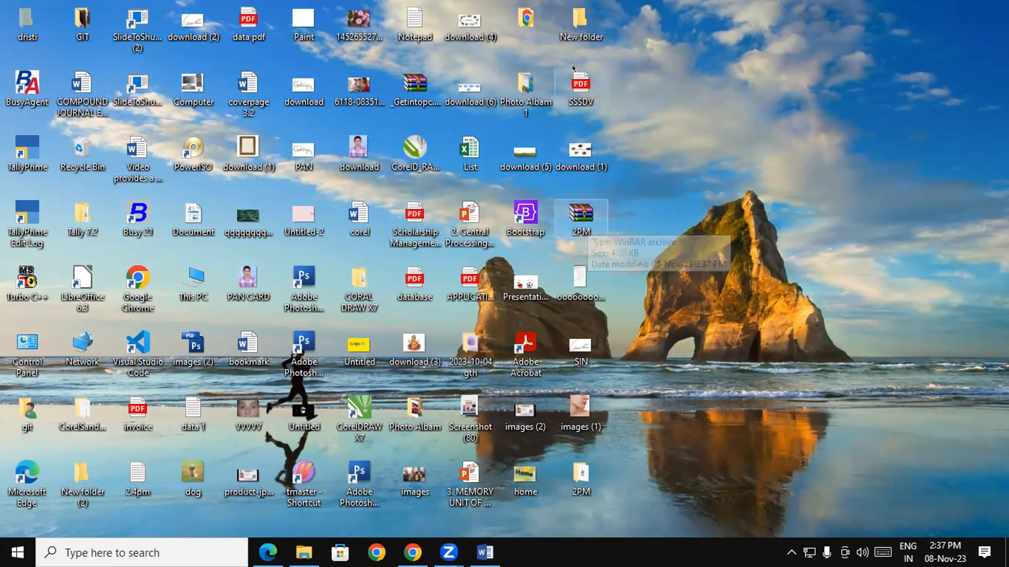
- Delete the original 2PM folder from the desktop
click(580, 482)
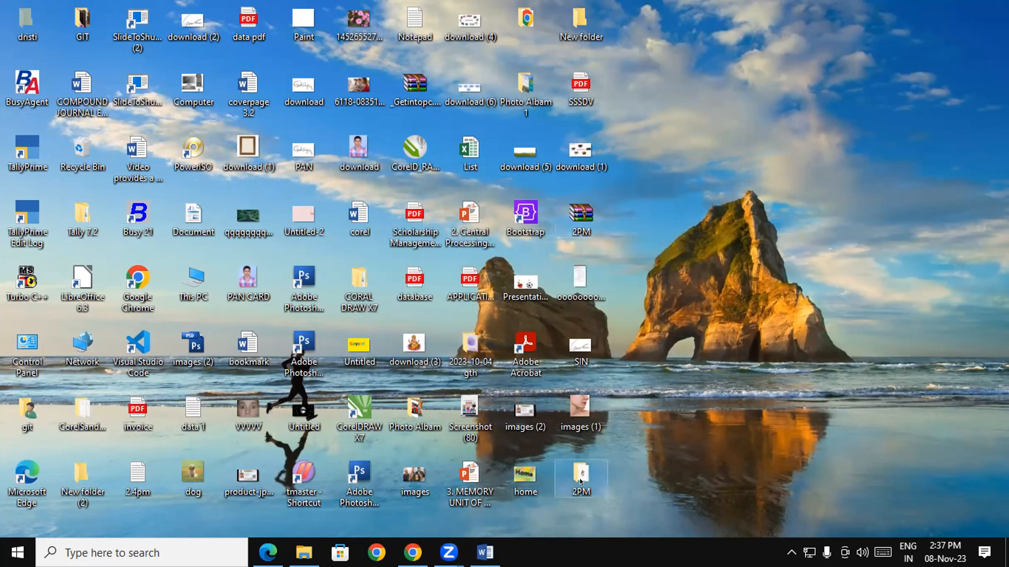
double_click(580, 481)
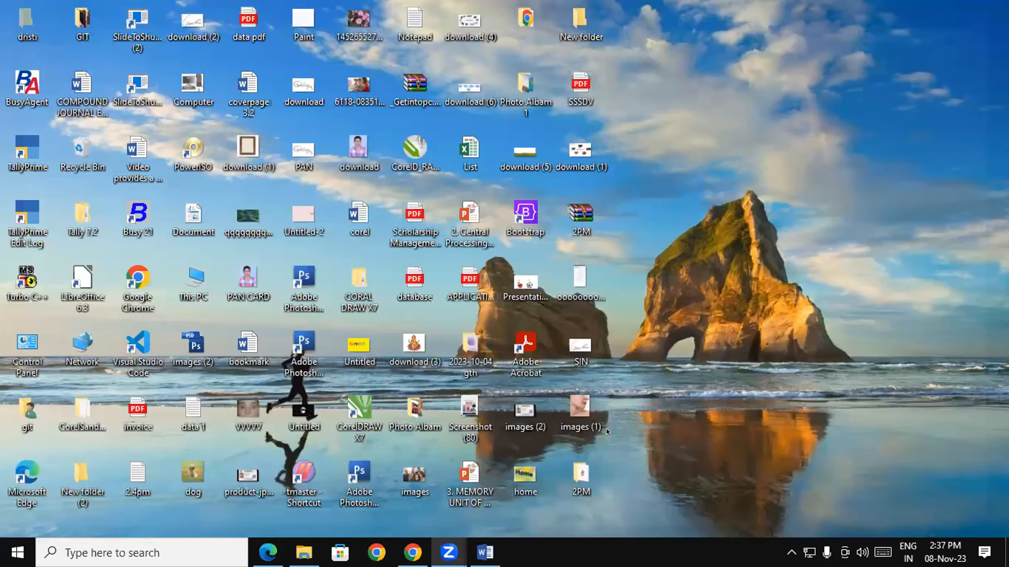
click(583, 465)
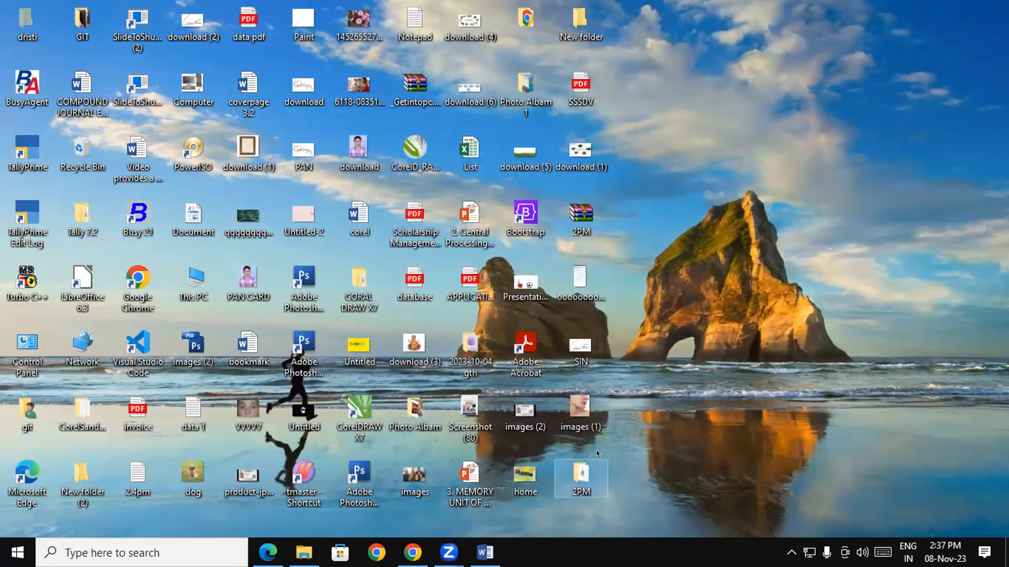
key(Delete)
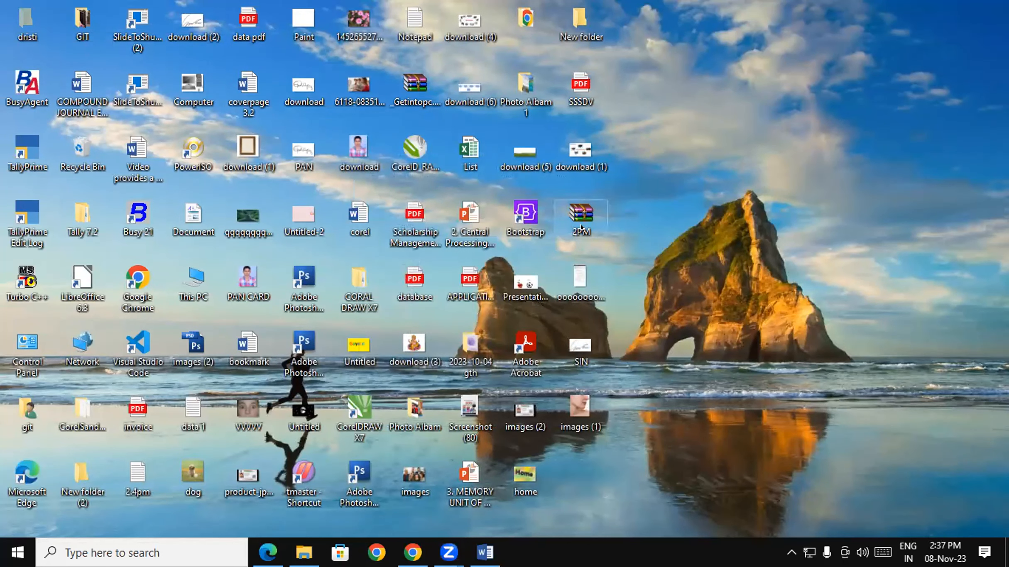
mouse_move(581, 231)
- Open 2PM.rar, enter its 2PM folder and try opening download (2).jpg
double_click(581, 220)
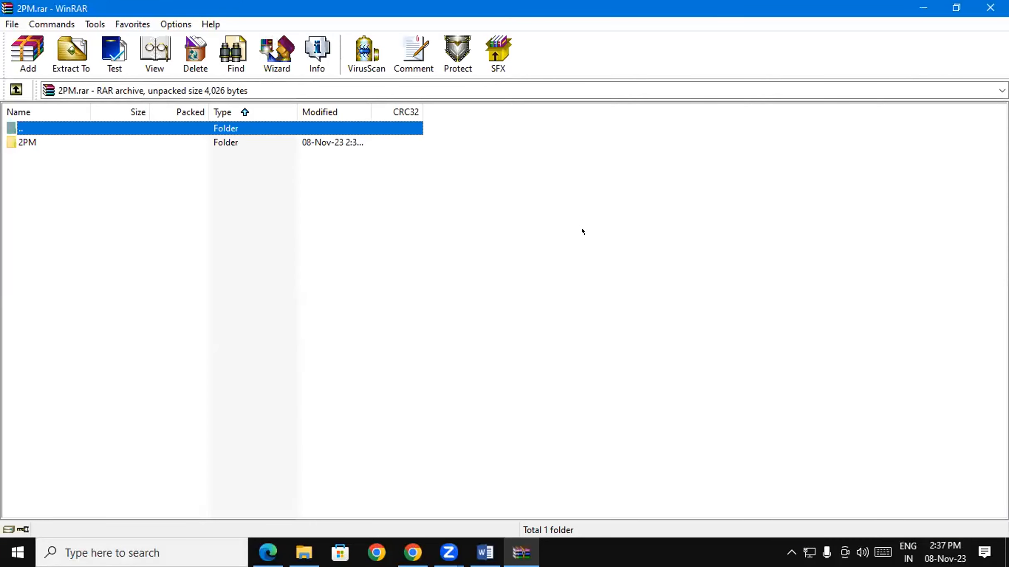
double_click(15, 143)
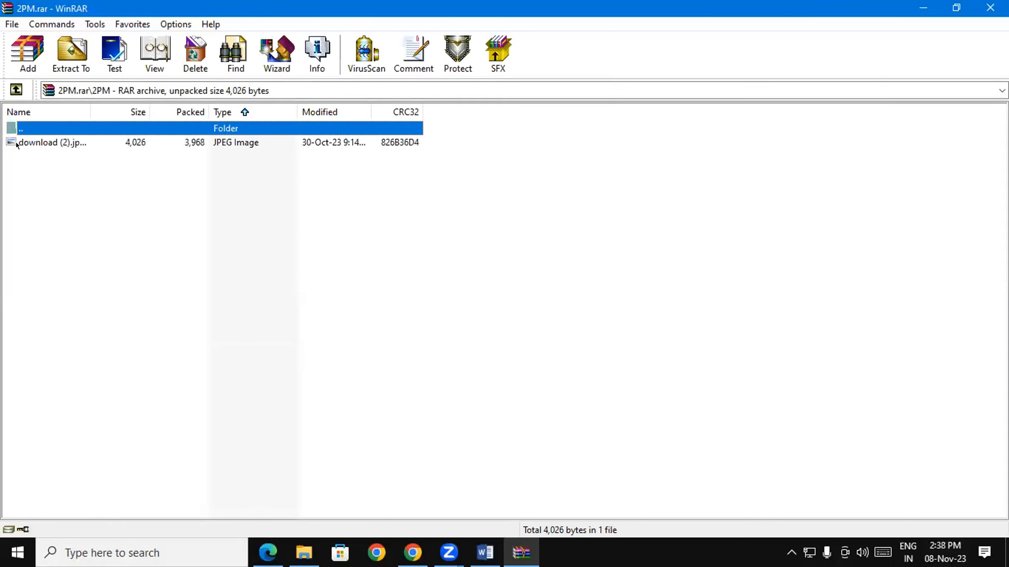
double_click(49, 142)
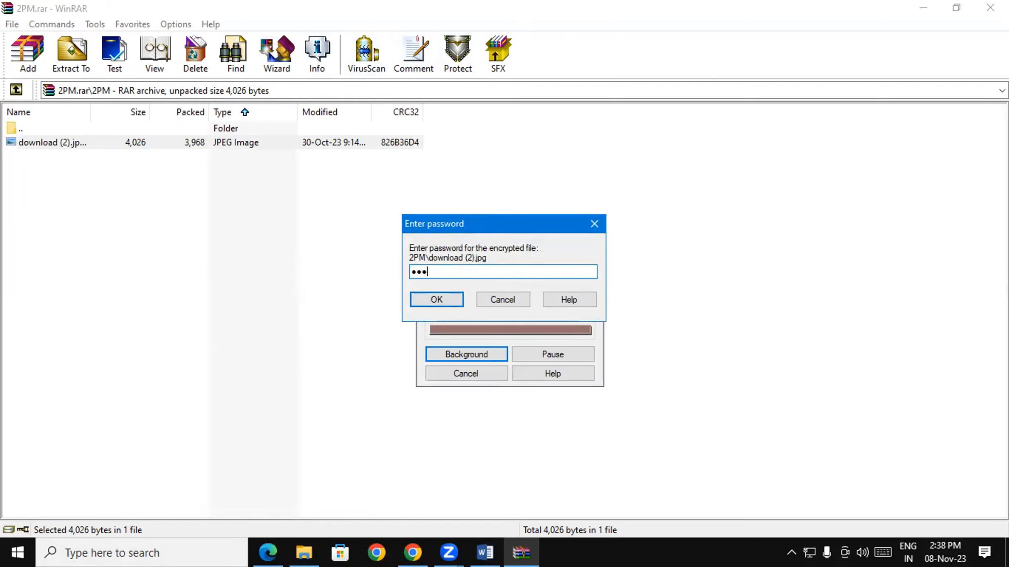
- Unlock download (2).jpg with the archive password, view it, and close the image viewer
key(Return)
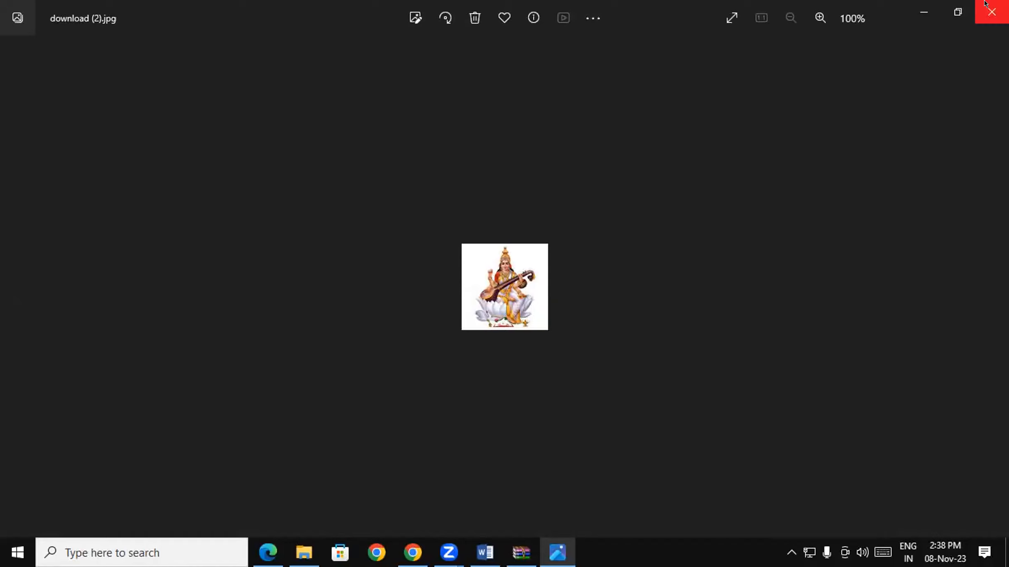
click(992, 12)
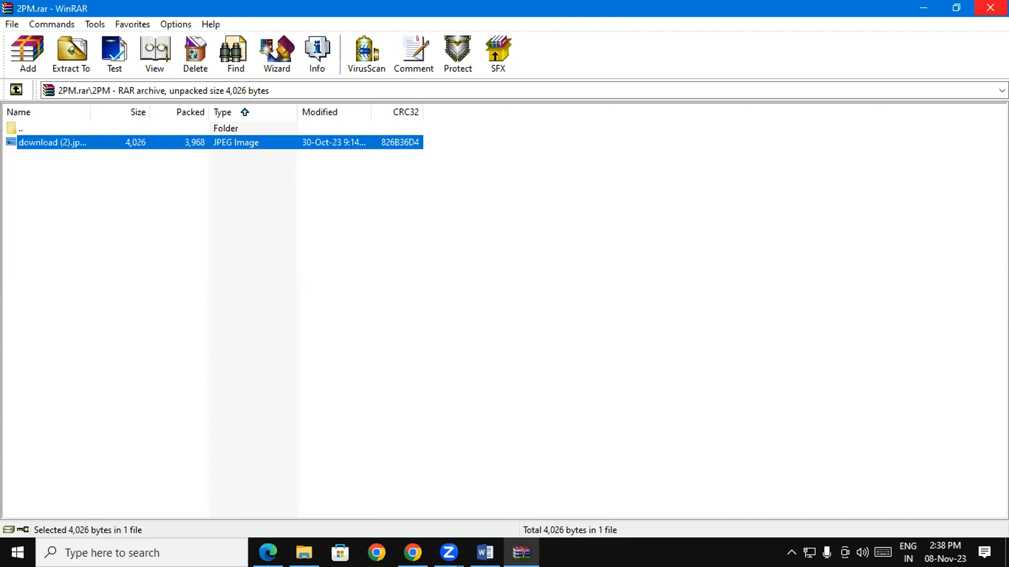
- Close the archive window and extract 2PM.rar into a 2PM folder, entering the archive password
click(991, 7)
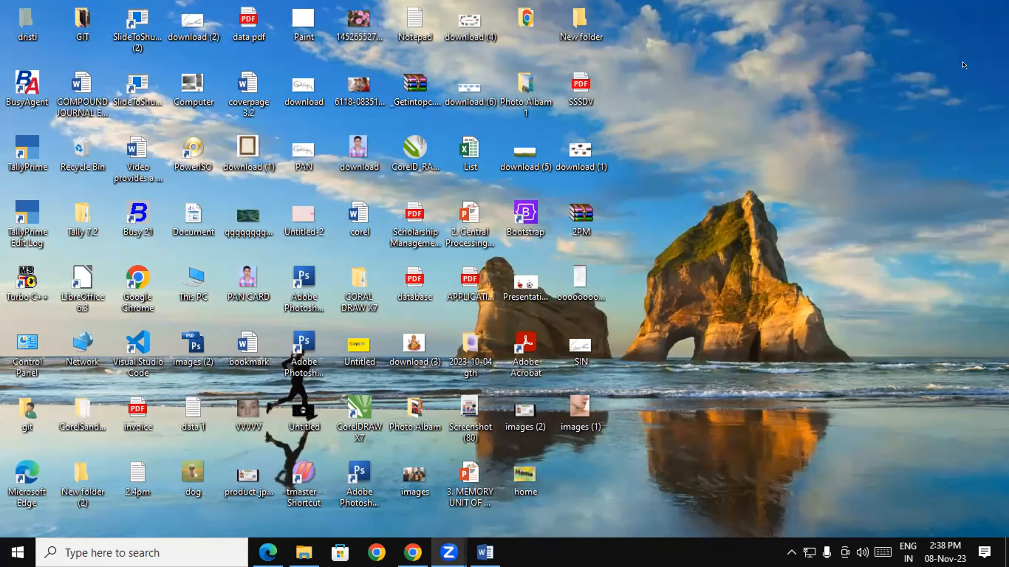
right_click(583, 216)
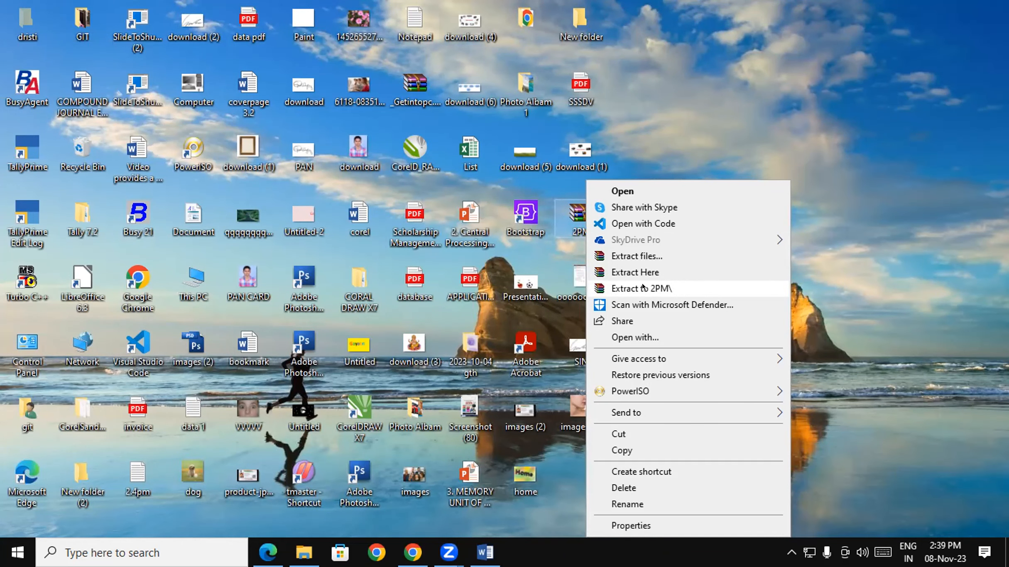
click(643, 288)
text(1234)
key(Return)
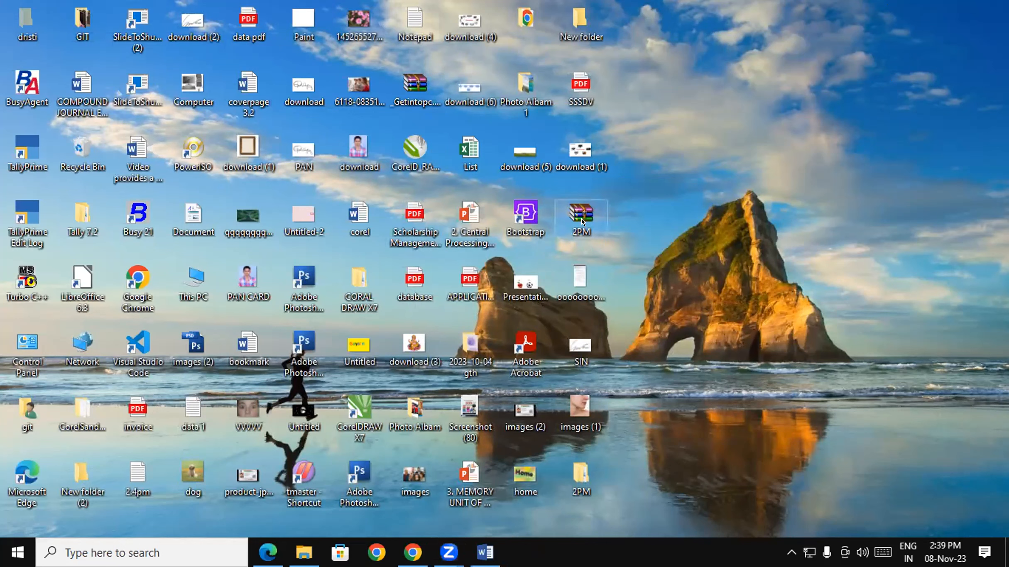
- Permanently delete 2PM.rar, then open the extracted 2PM\2PM folder and its download (2) image
key(shift+Delete)
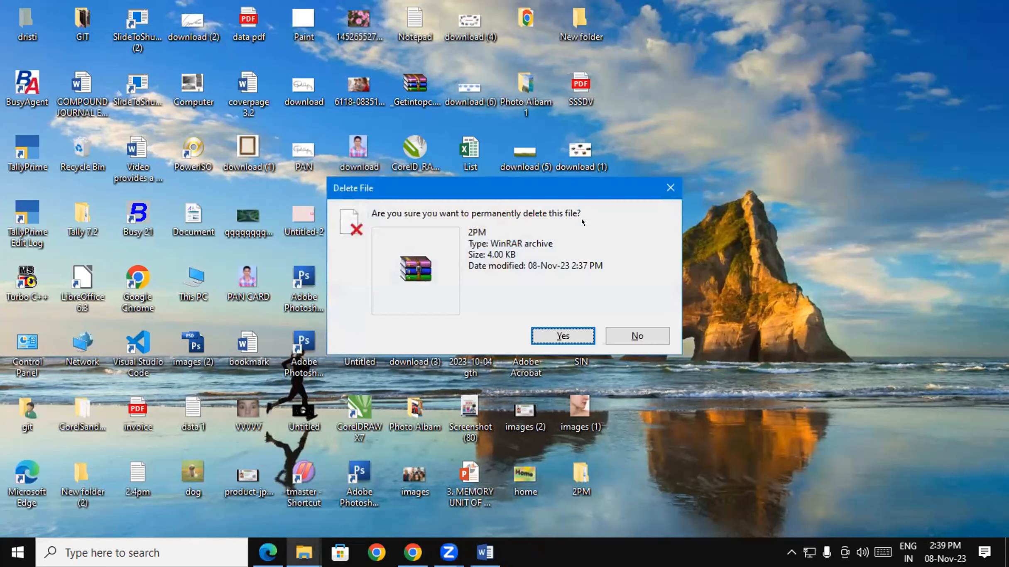
key(Return)
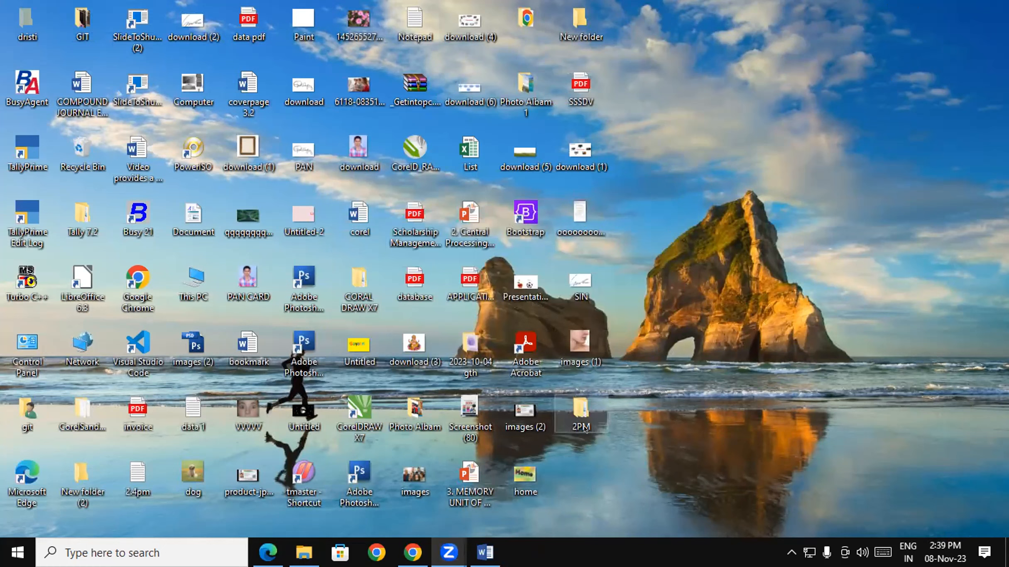
double_click(581, 415)
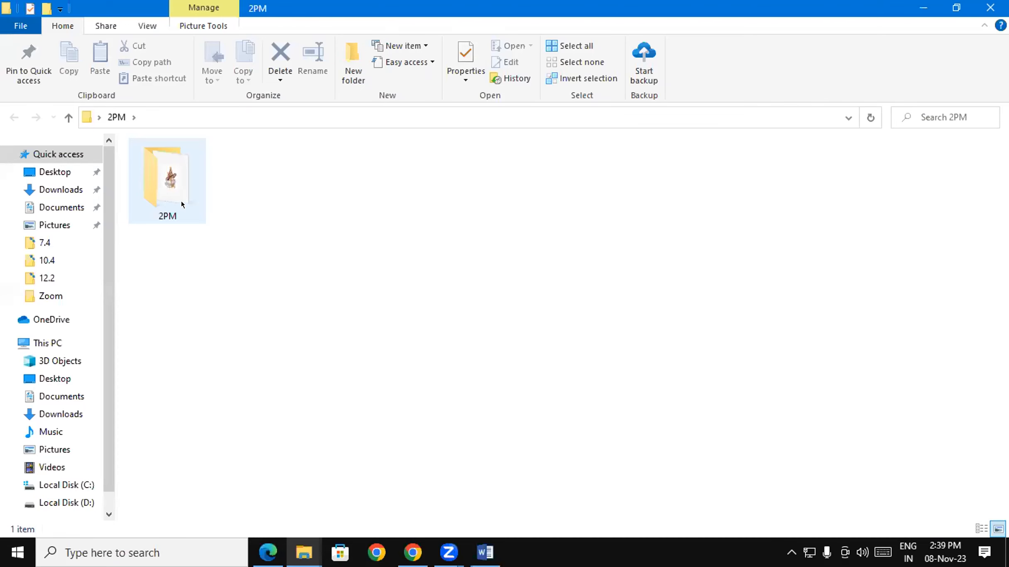
double_click(181, 201)
double_click(165, 171)
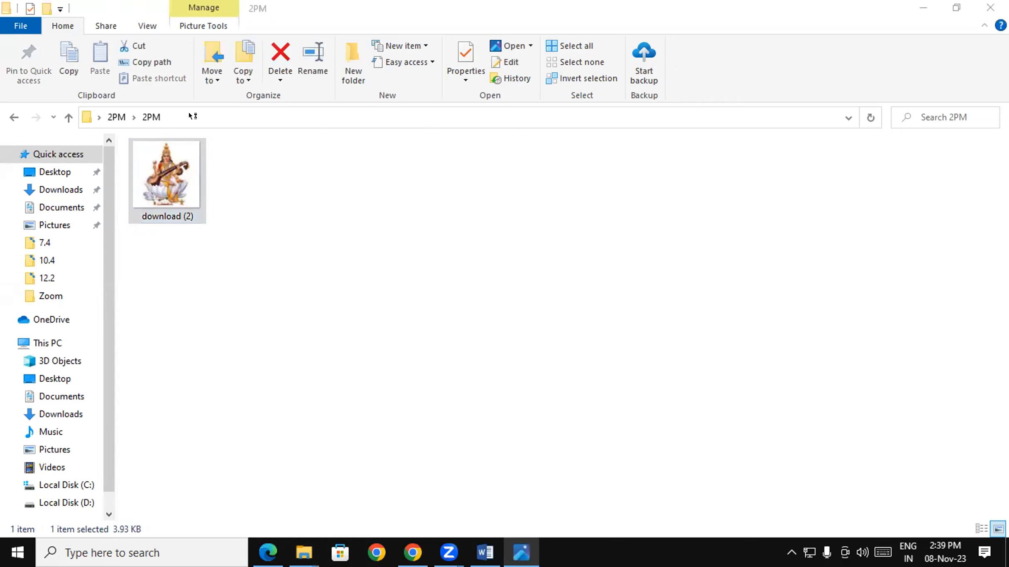